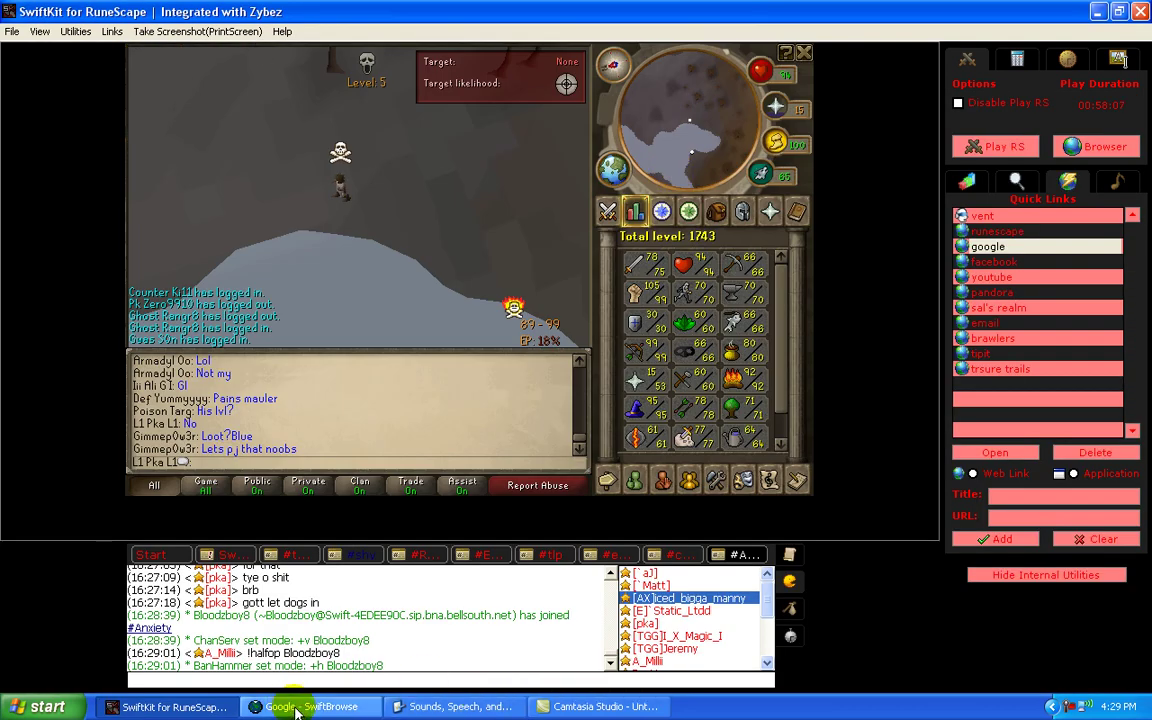
Switch to the SwiftBrowse browser and search Google for "teamspek"
click(296, 708)
click(467, 254)
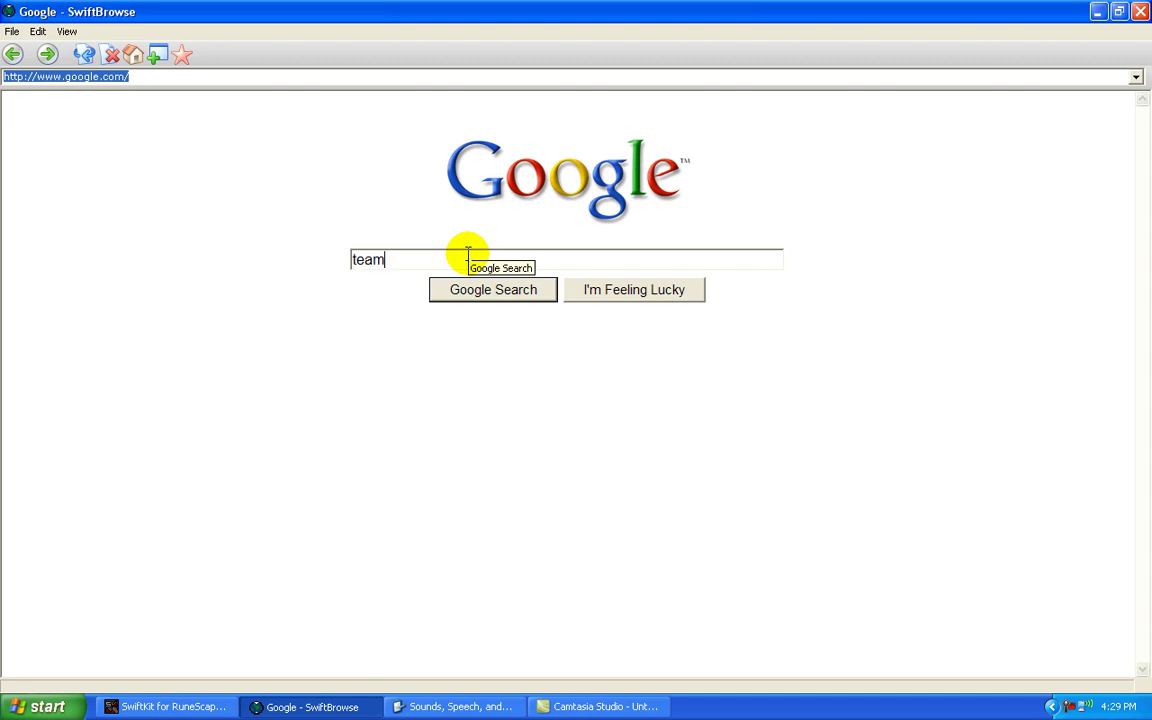
text(teamspea)
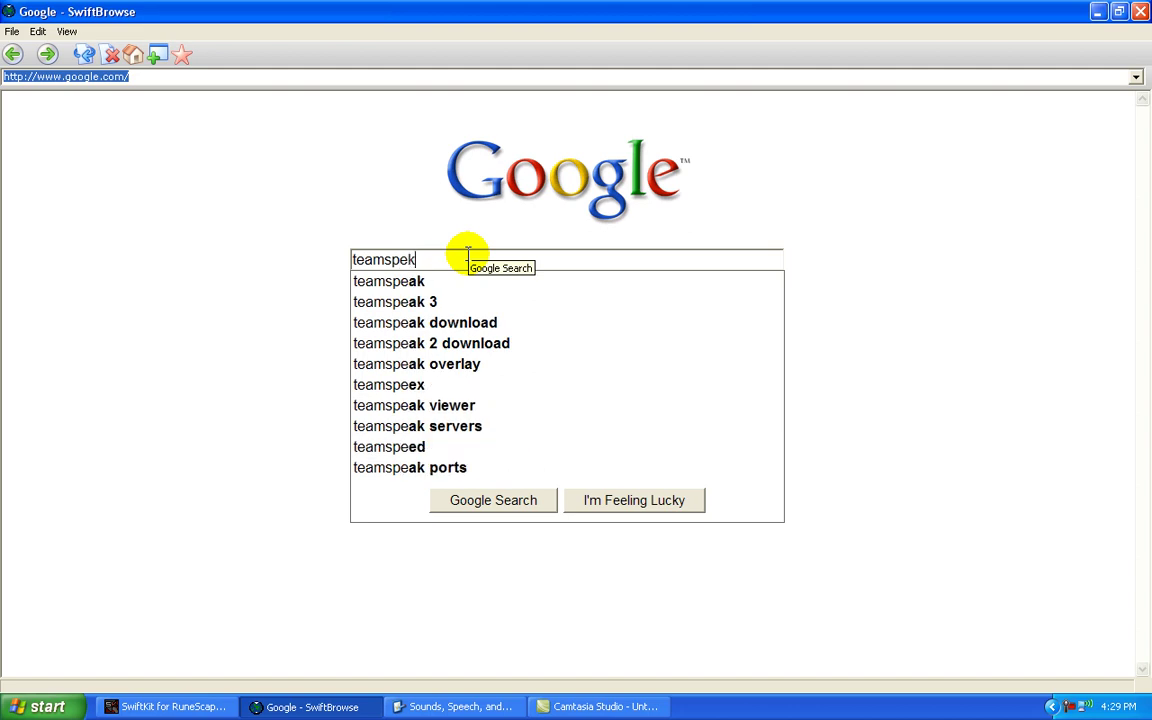
key(BackSpace)
text(k)
key(Return)
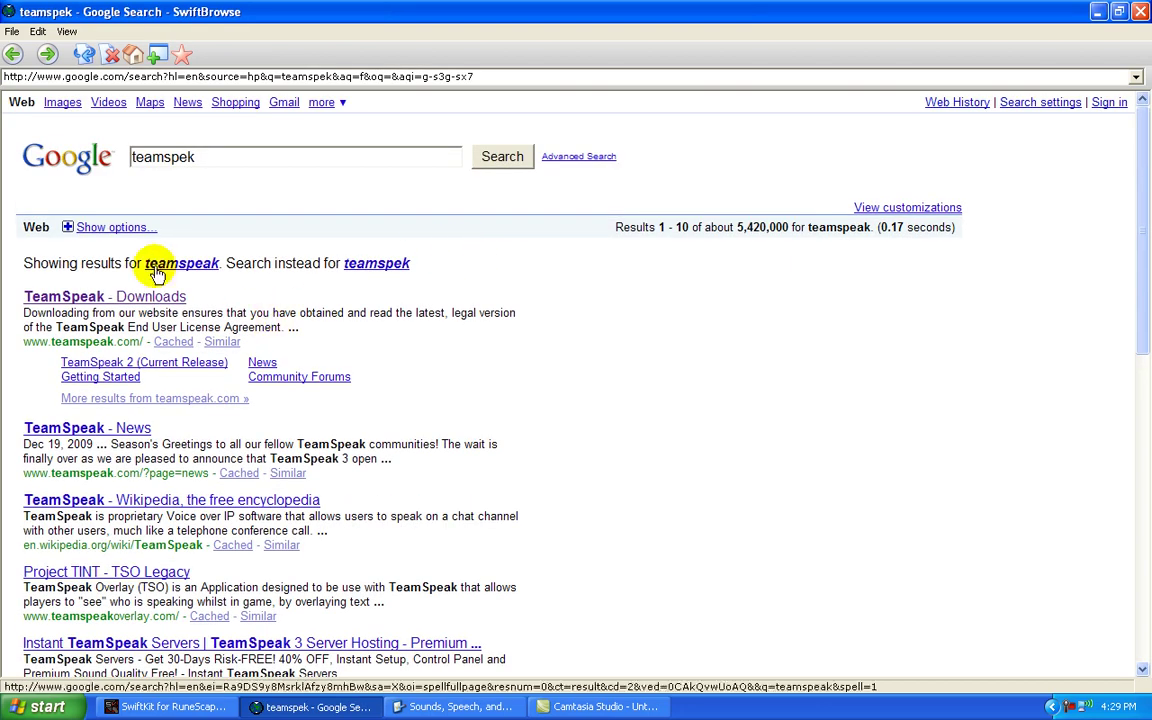
Open the TeamSpeak website from the search results and go to its Downloads page to review the available versions
click(152, 298)
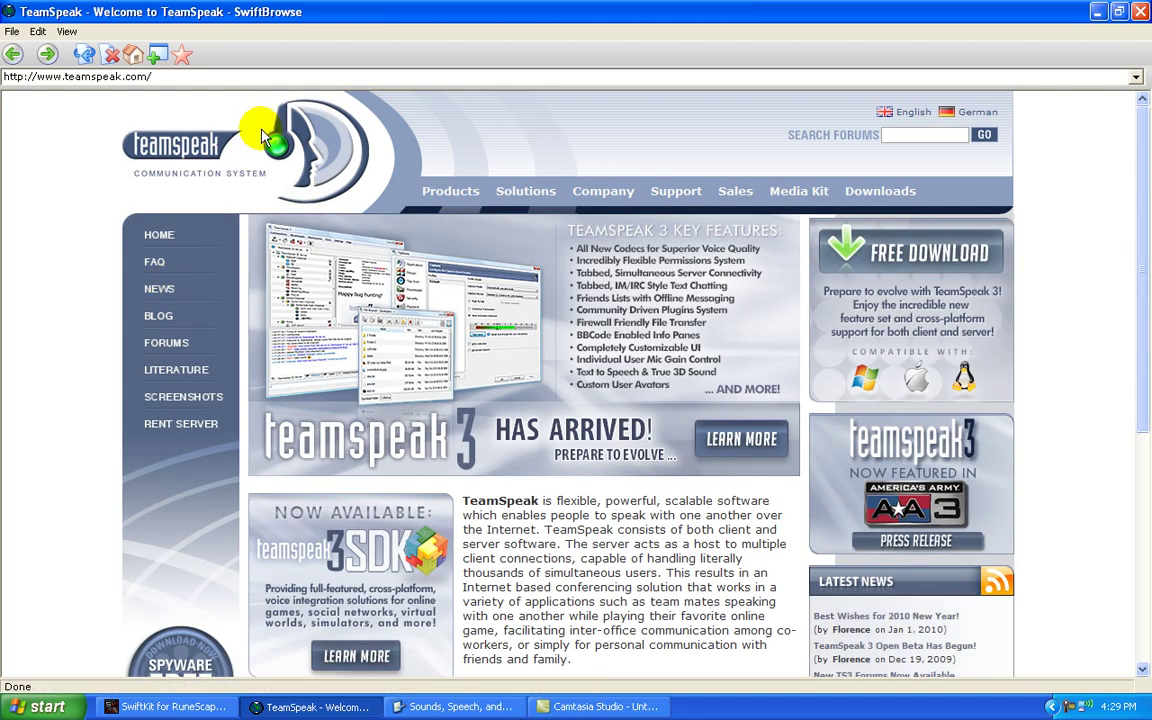
click(873, 190)
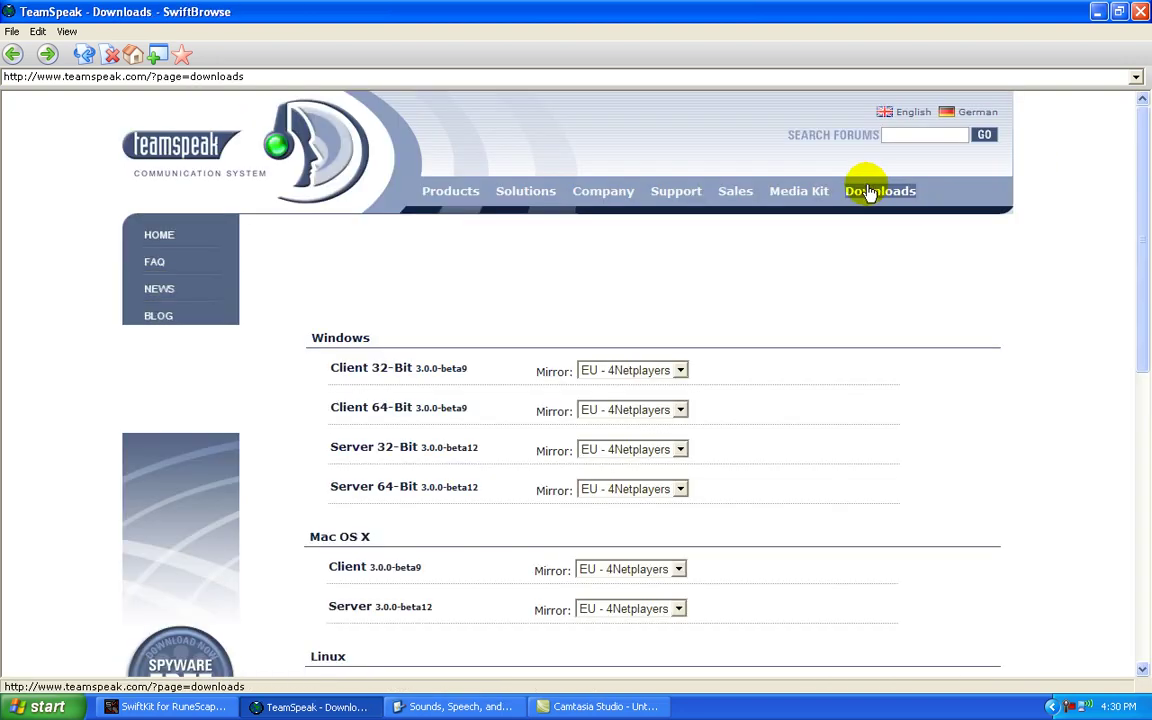
scroll(426, 336, down, 6)
scroll(428, 330, up, 2)
scroll(426, 326, up, 4)
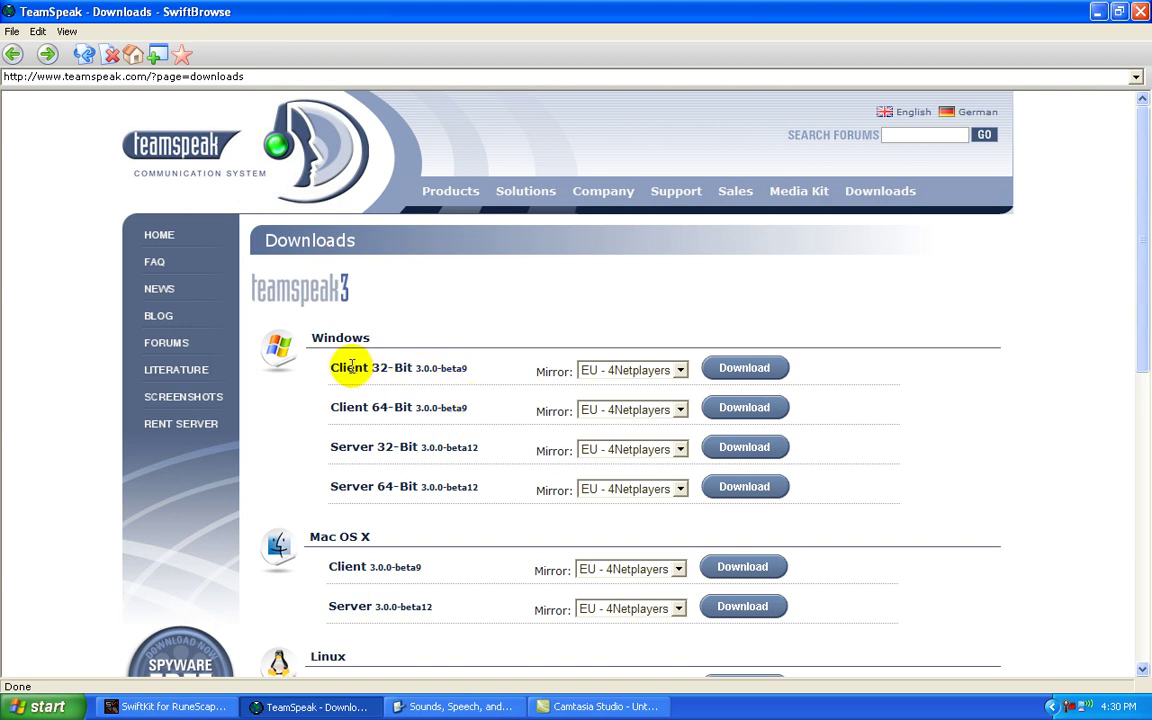
Download the Windows 32-bit client from the EU - 4Netplayers mirror, accepting the licence agreement, and run the installer
click(741, 370)
scroll(728, 368, down, 20)
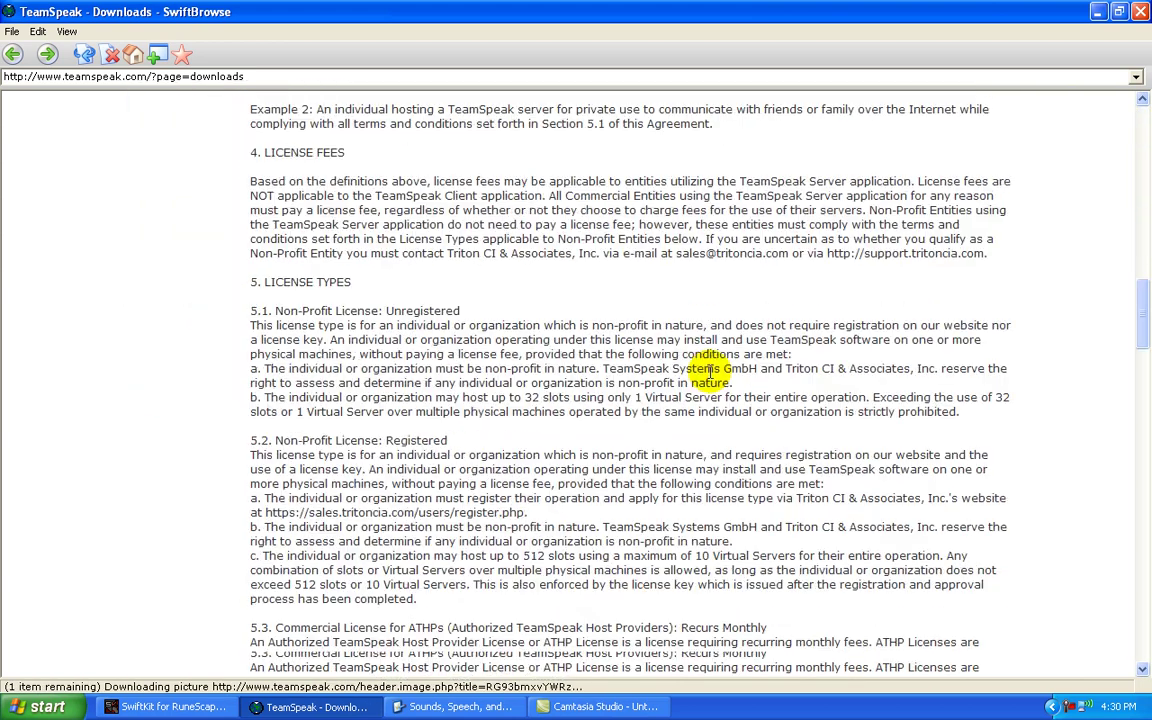
scroll(597, 437, down, 5)
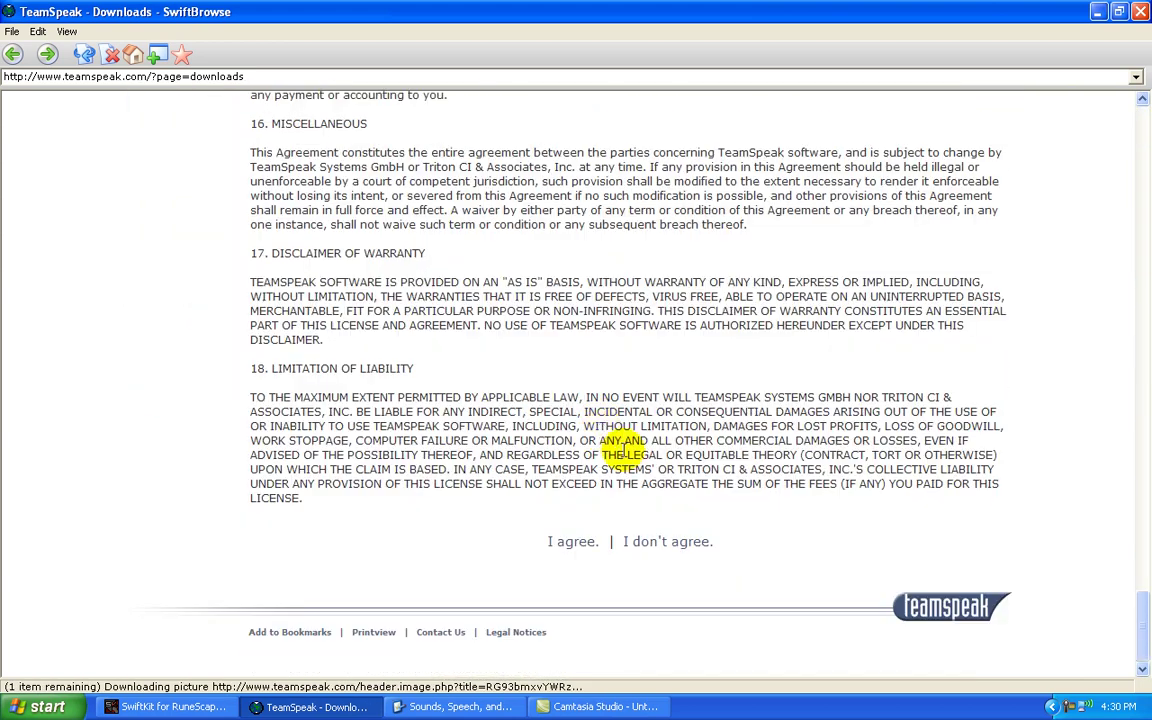
click(586, 543)
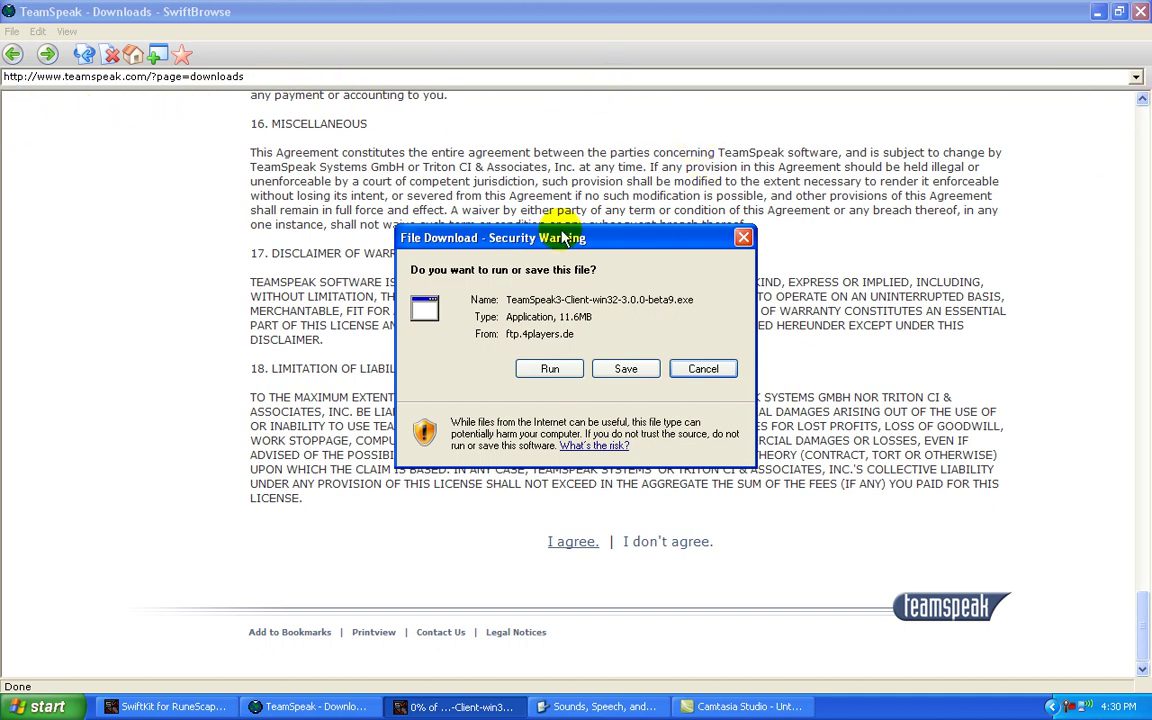
click(552, 370)
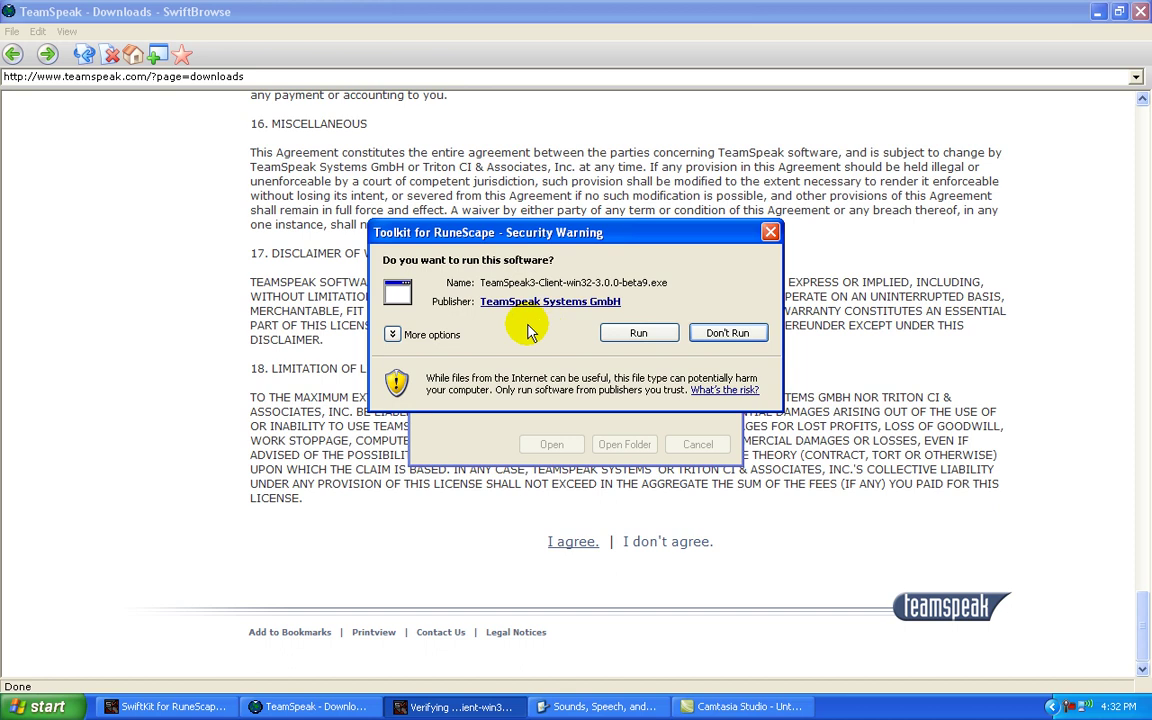
click(634, 335)
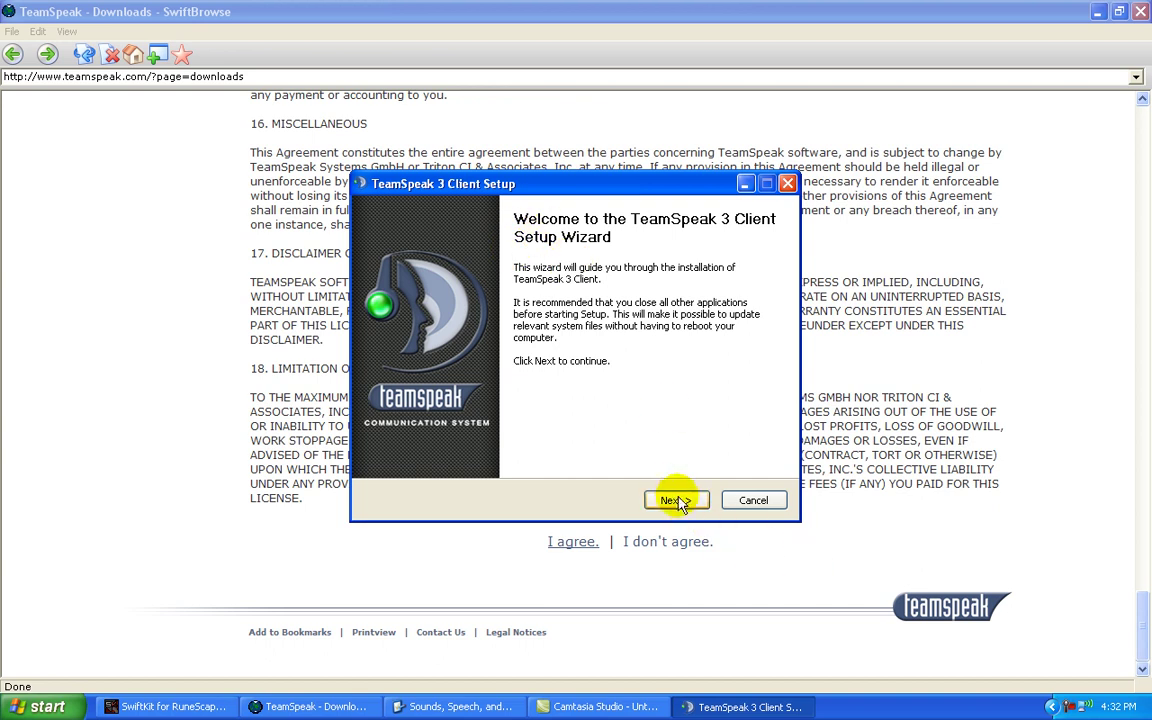
Go through the TeamSpeak 3 Client setup, accepting the licence, "Install just for me" and "Each user has his own configuration", and quit before installing
click(684, 503)
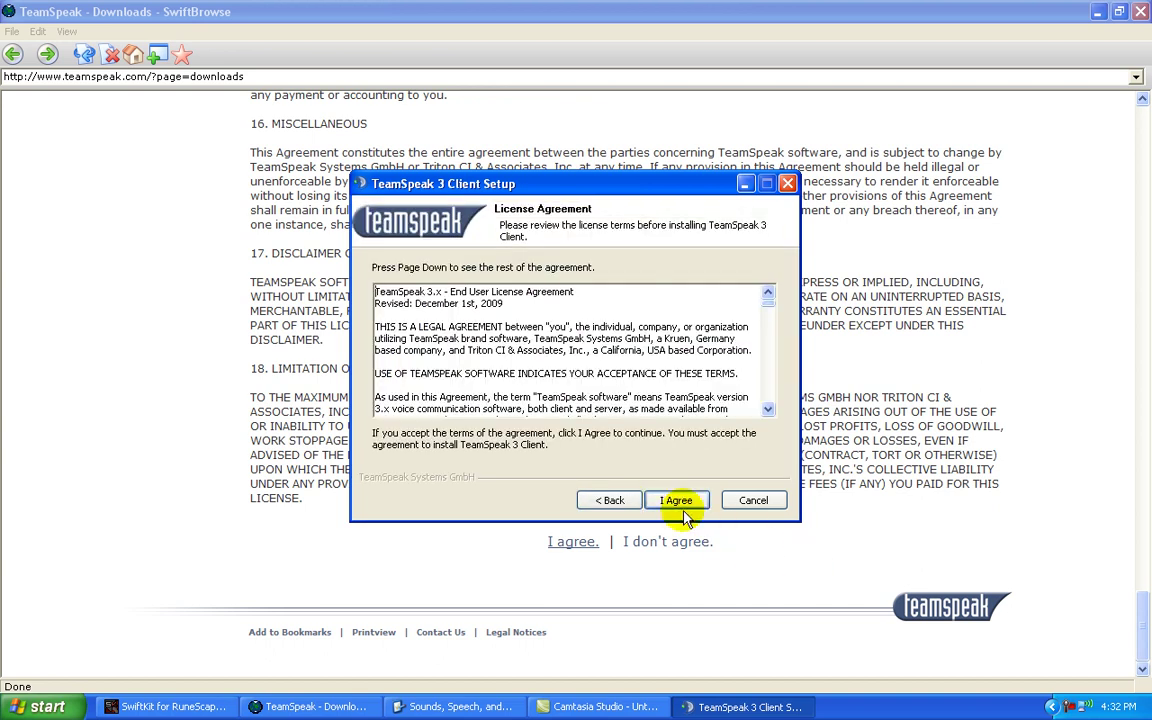
click(660, 496)
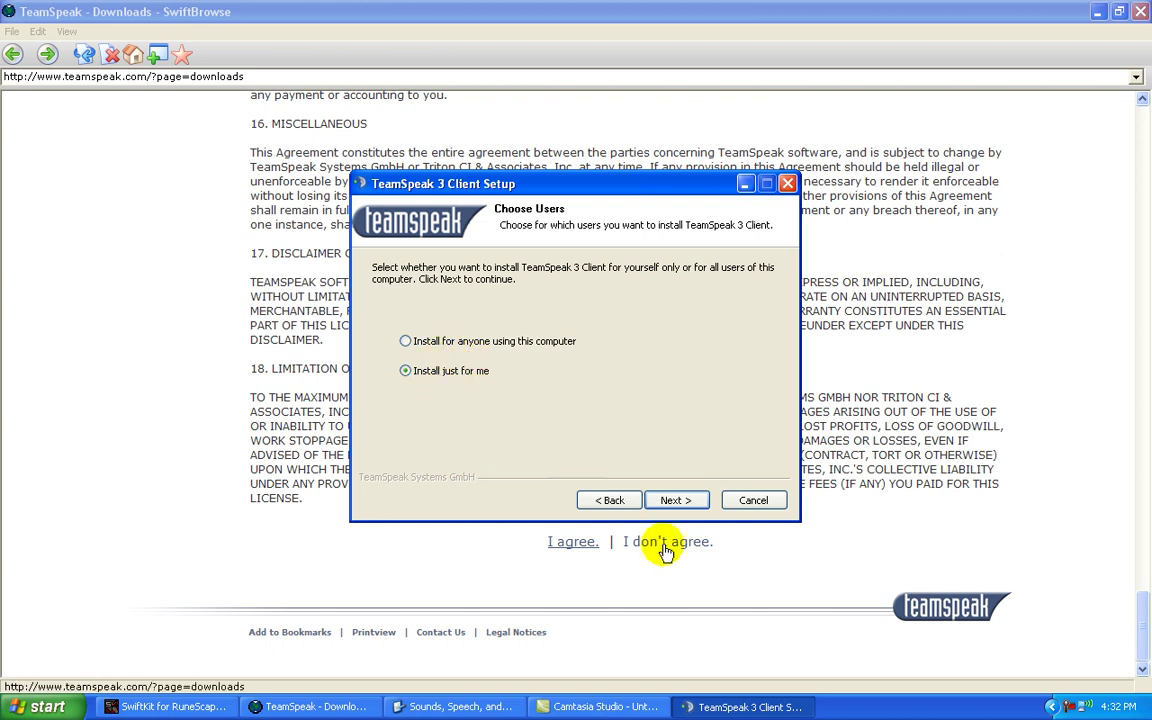
click(671, 501)
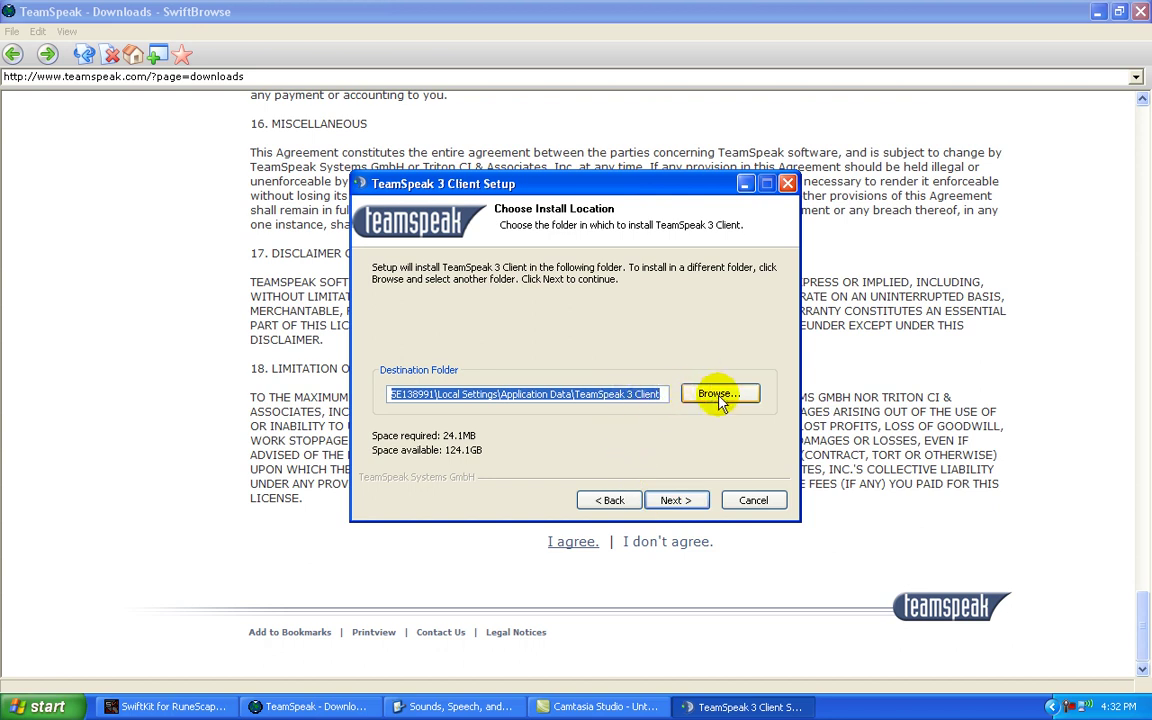
click(688, 503)
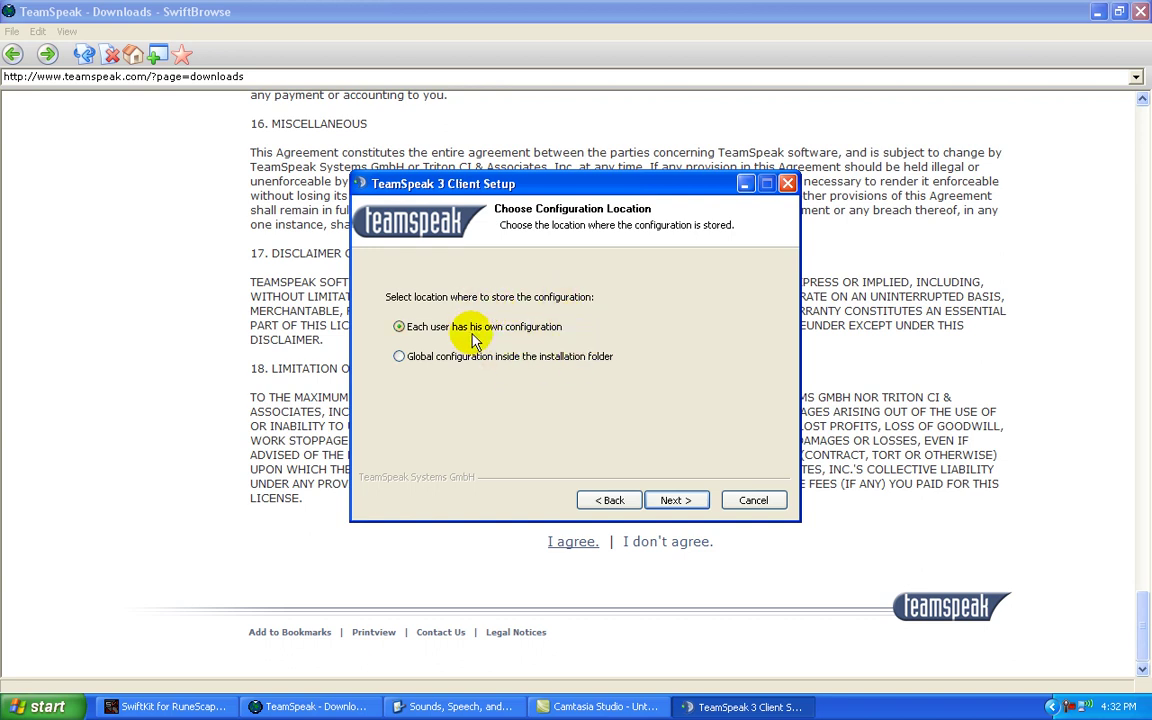
click(683, 506)
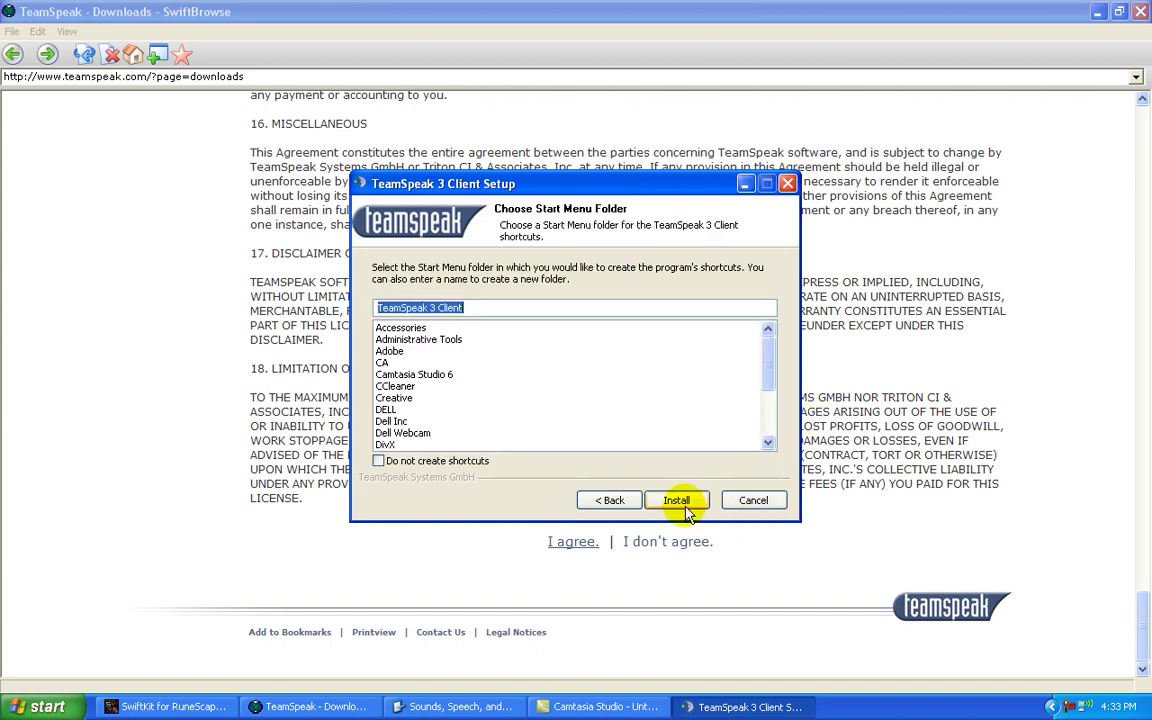
click(740, 505)
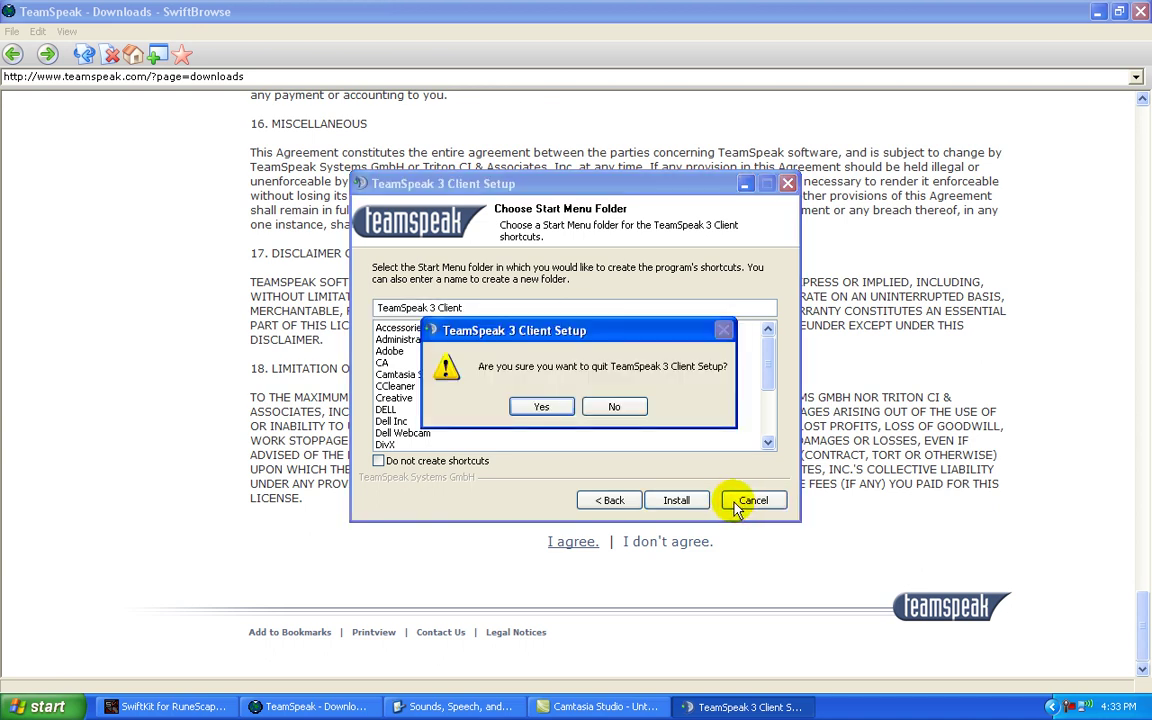
click(541, 407)
drag(598, 378, 550, 450)
click(550, 450)
Launch the already installed TeamSpeak 3 Client and reposition its window over the browser
click(50, 707)
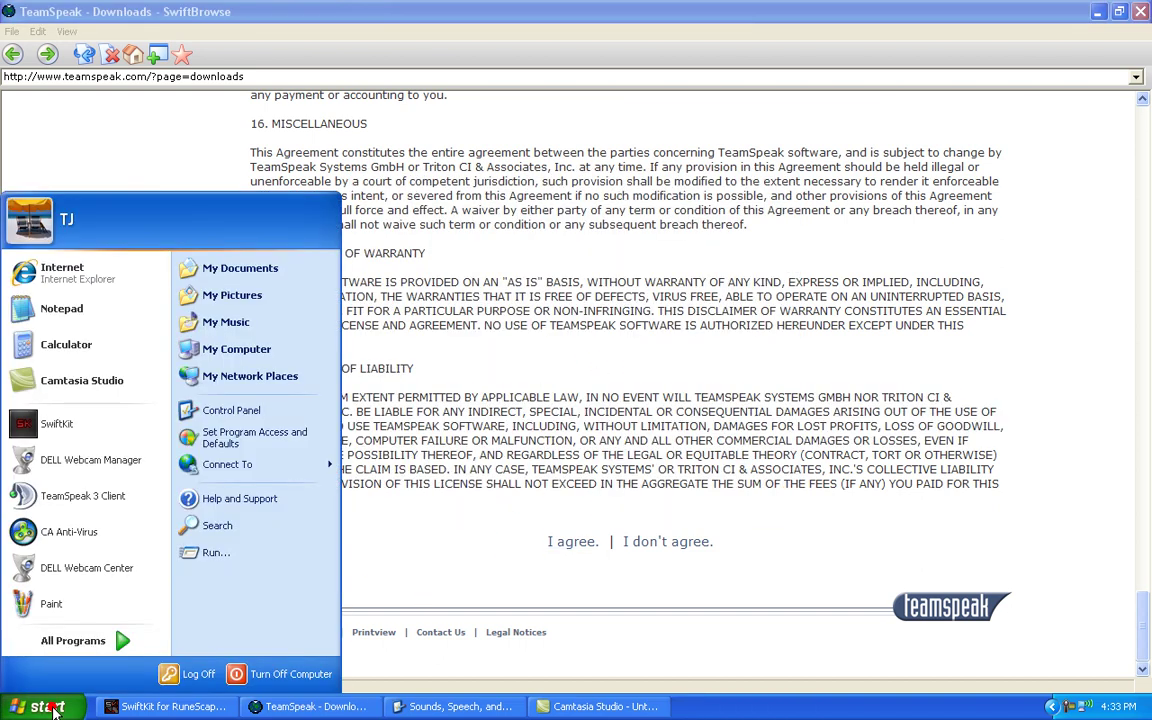
click(82, 497)
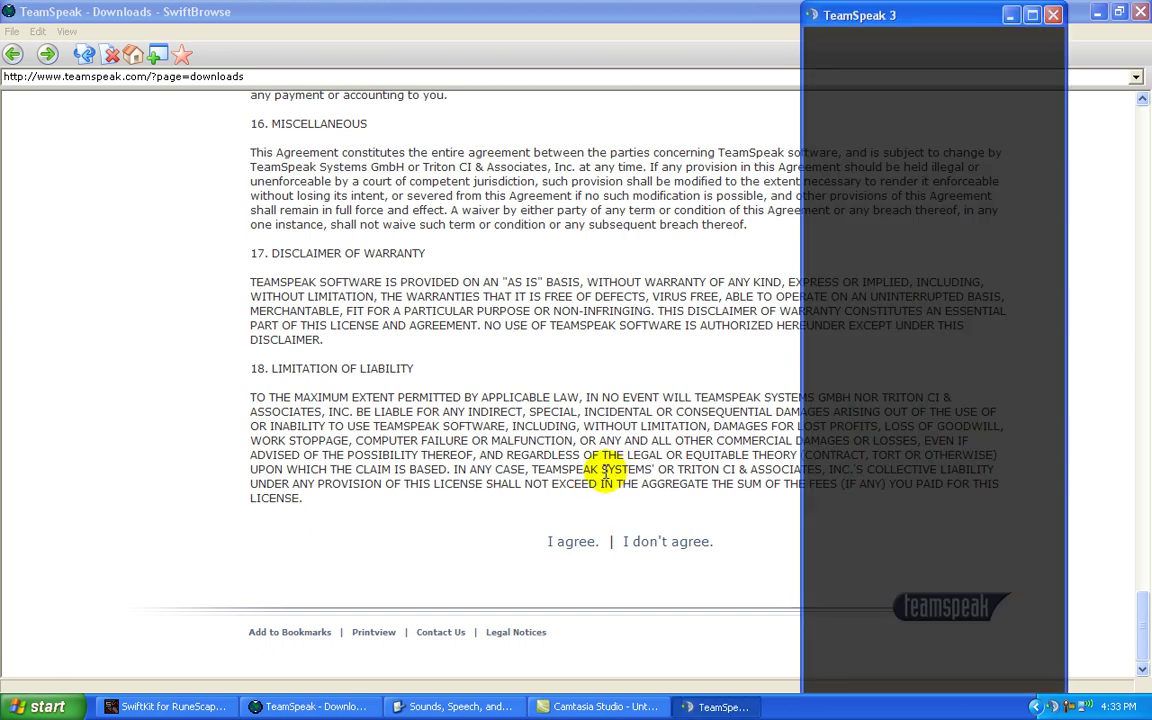
drag(876, 16, 785, 10)
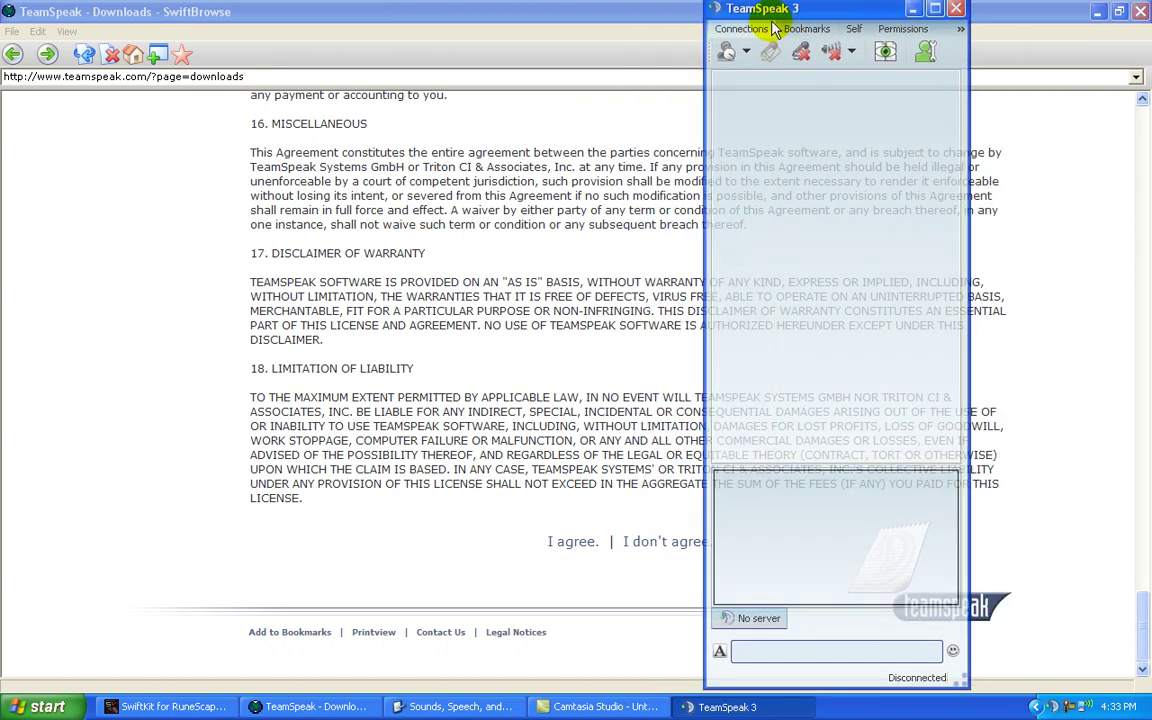
Connect to the server TS52.GAMESERVERS.COM on port 9116 with the prefilled nickname
click(741, 29)
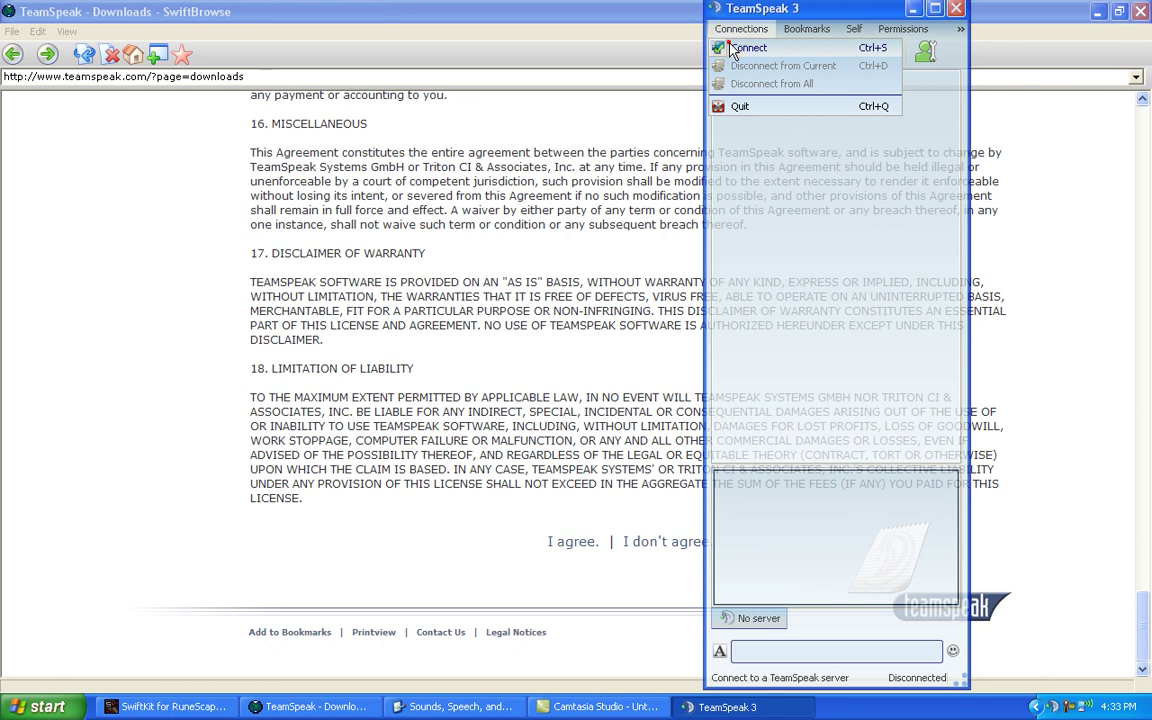
click(740, 48)
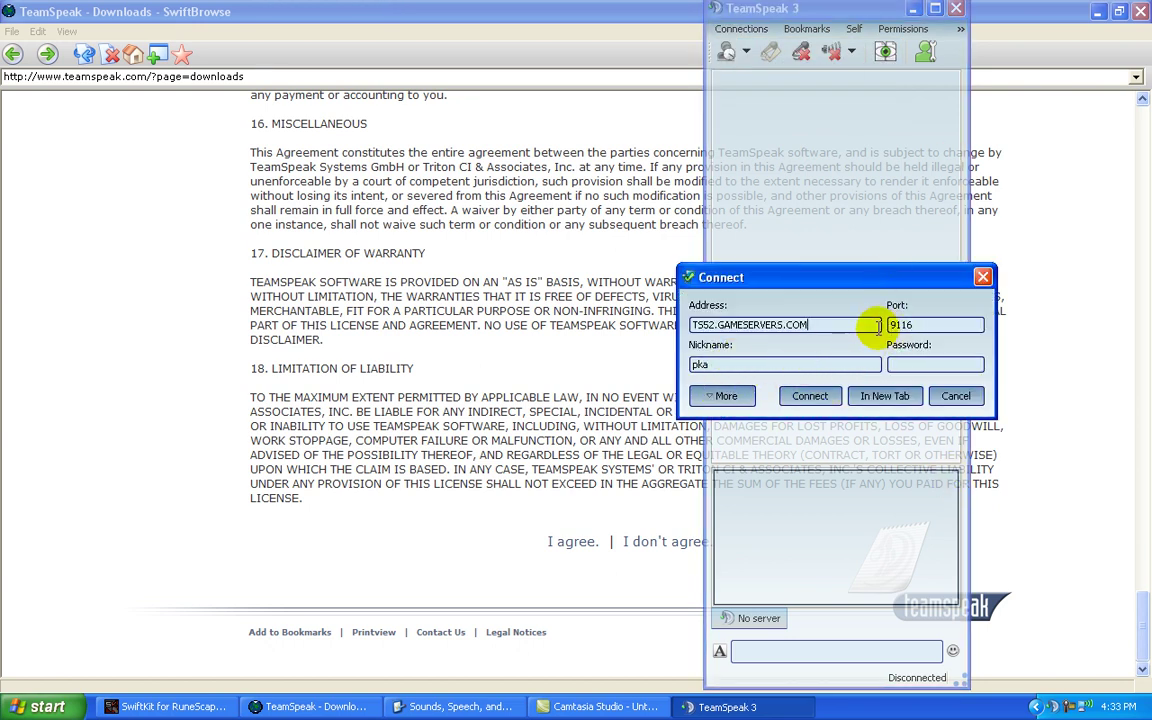
click(812, 397)
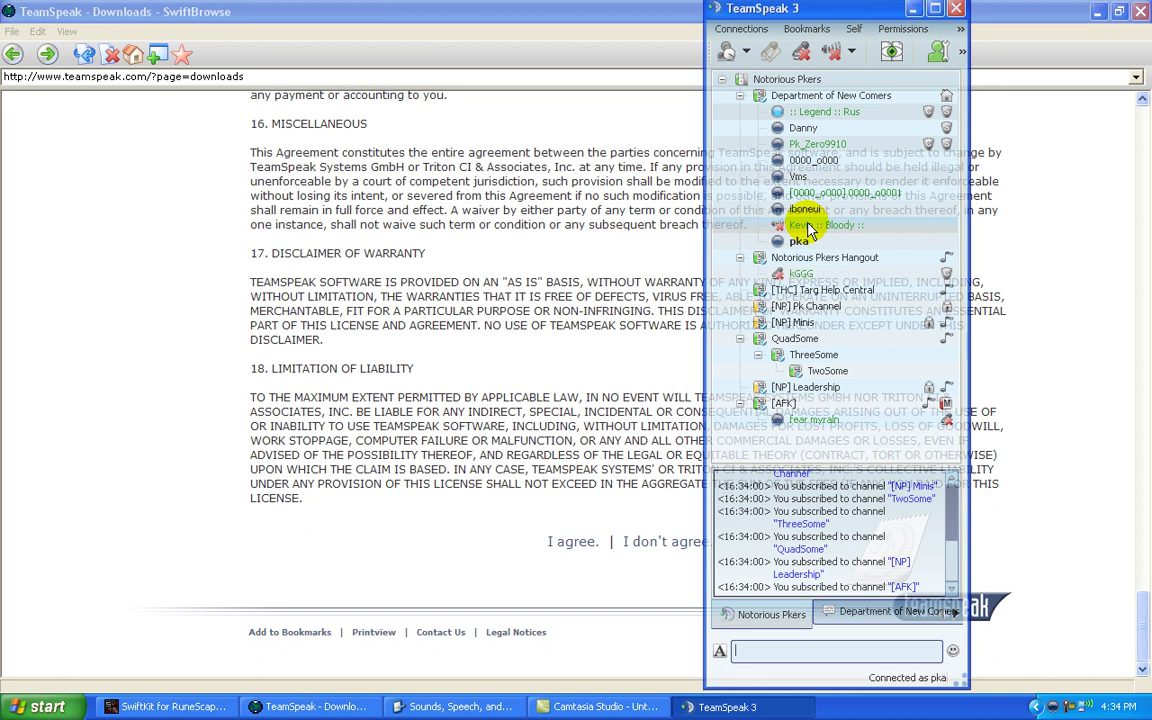
Try out the microphone and speaker mute toggles
click(795, 55)
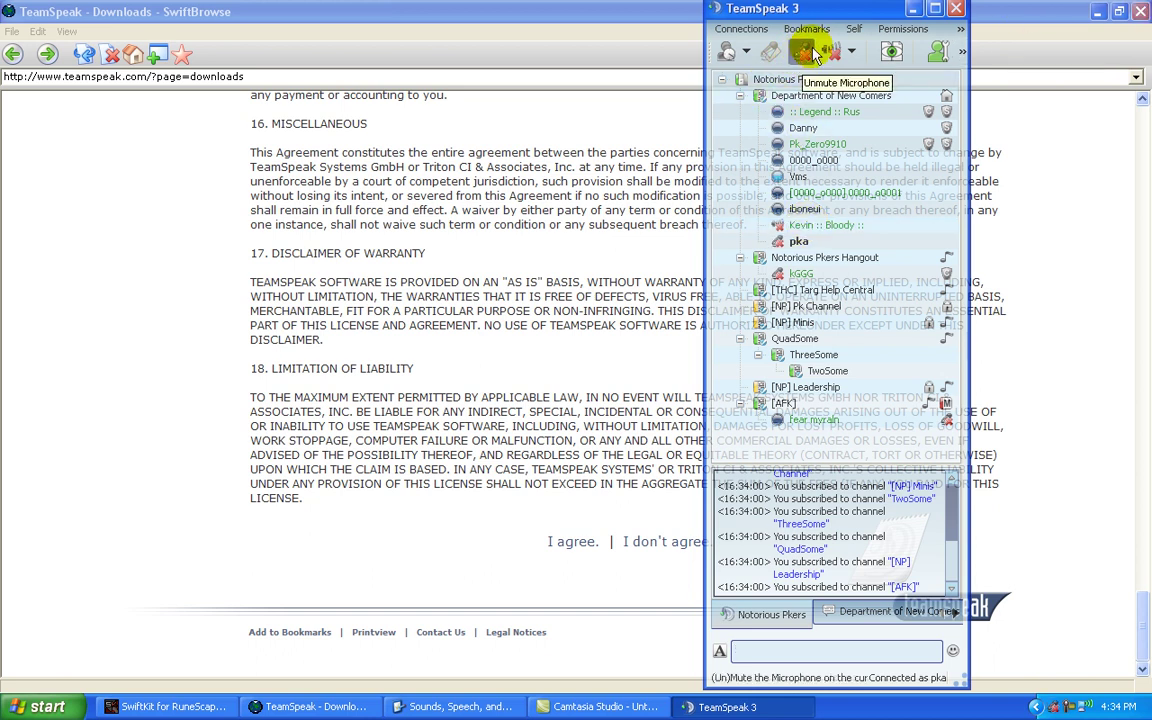
click(830, 52)
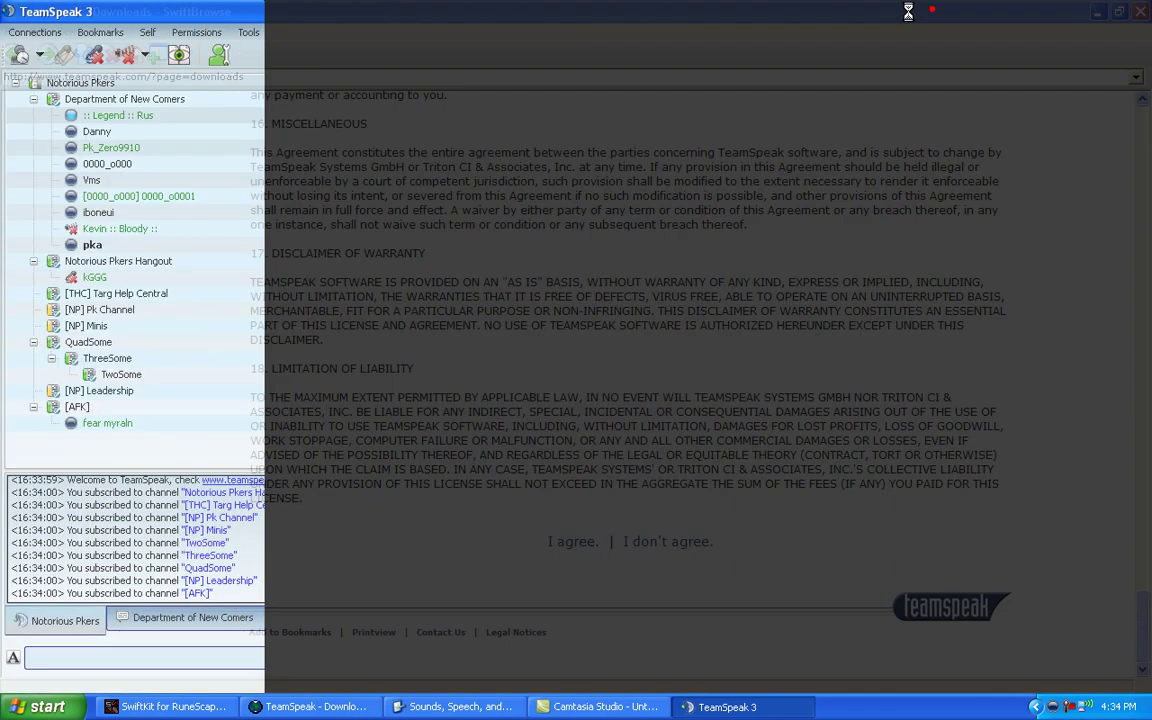
Maximize the TeamSpeak window and mute the speakers/headphones
click(838, 12)
click(252, 33)
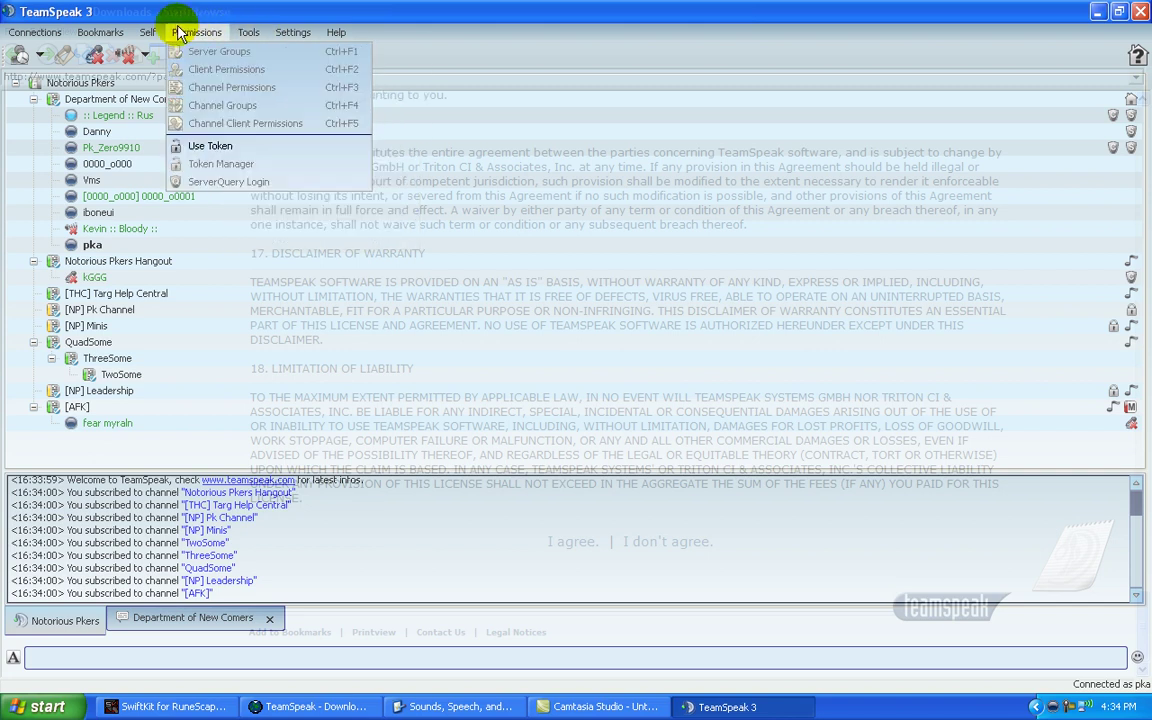
mouse_move(148, 32)
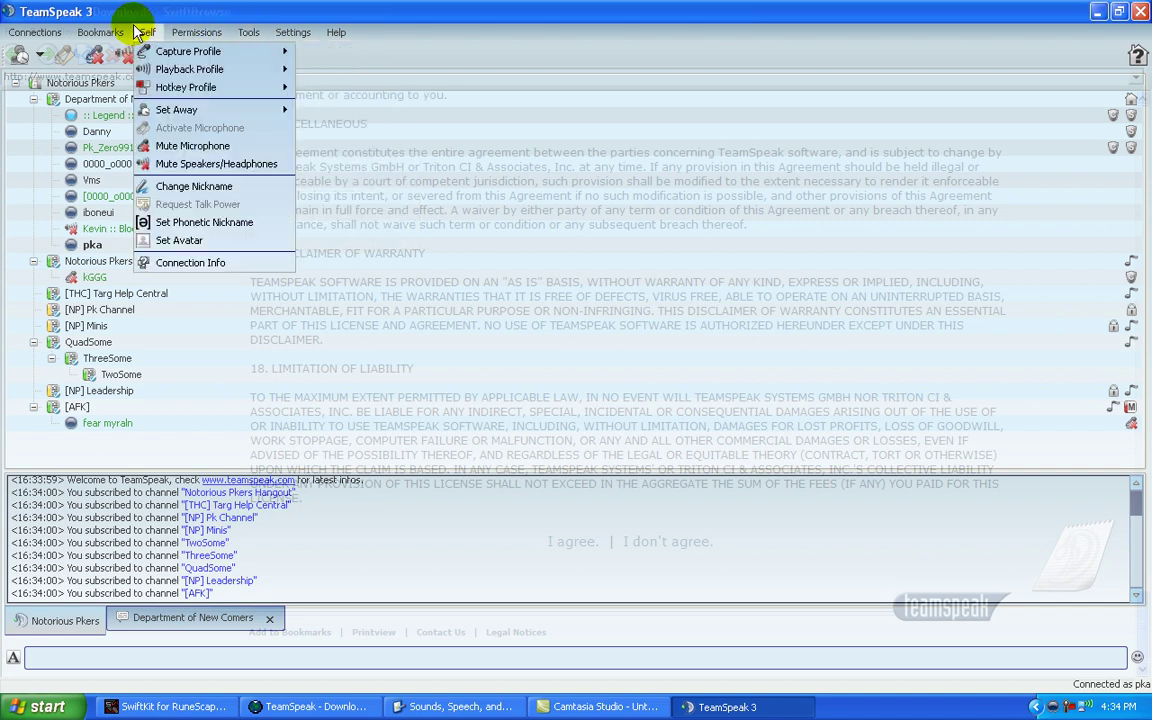
click(226, 163)
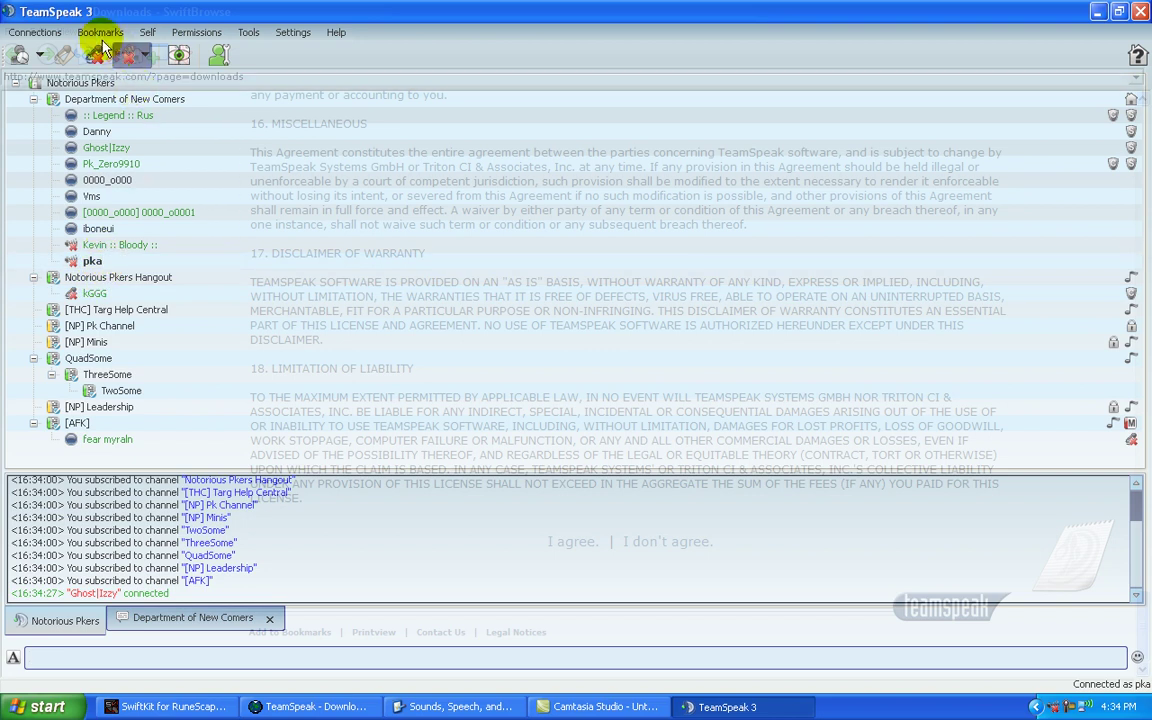
Set the notifications sound pack to Default Soundpack in the TeamSpeak options
click(200, 32)
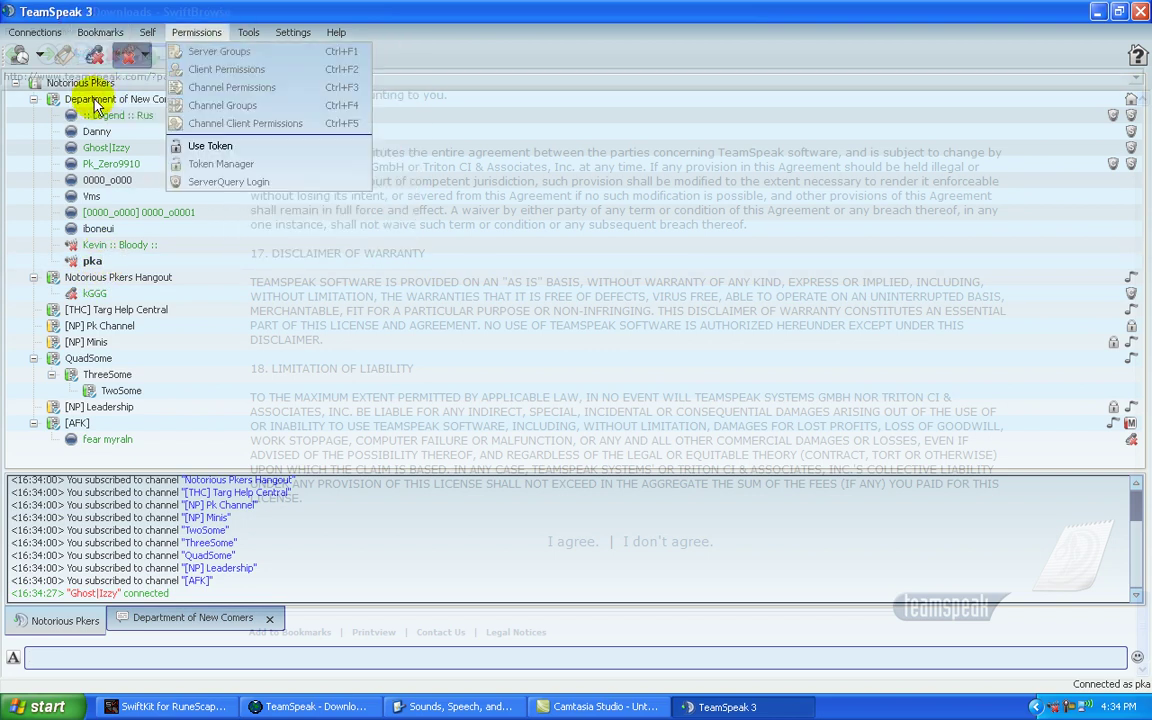
mouse_move(264, 33)
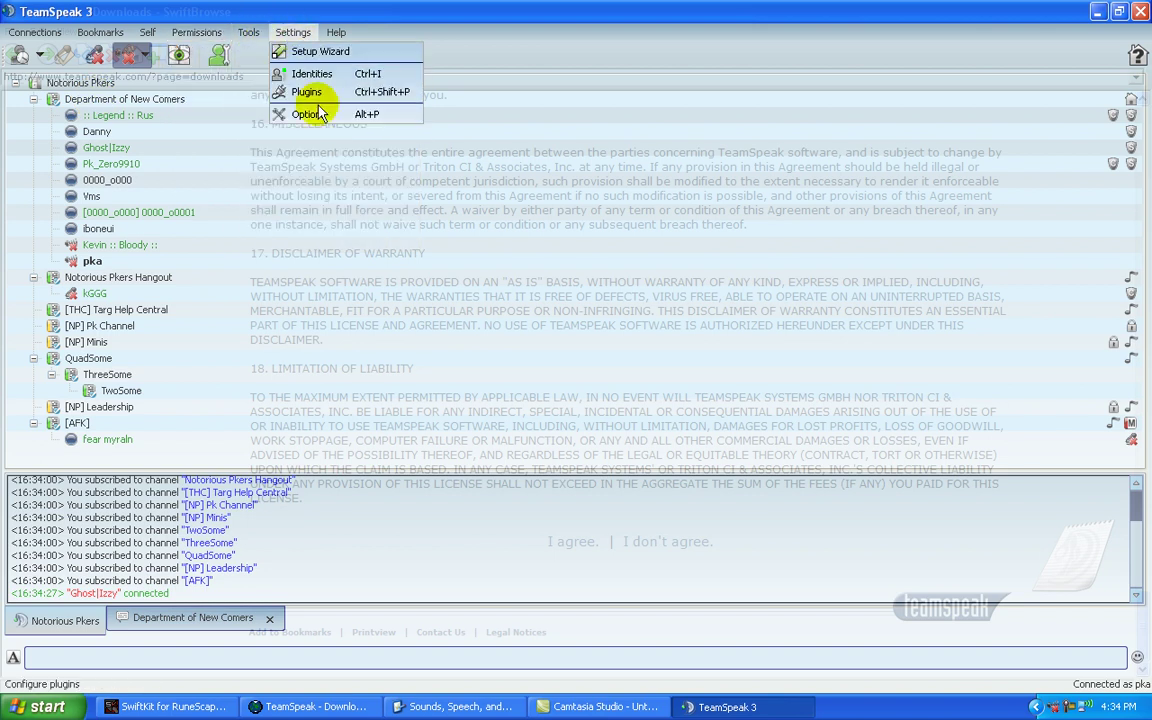
click(316, 115)
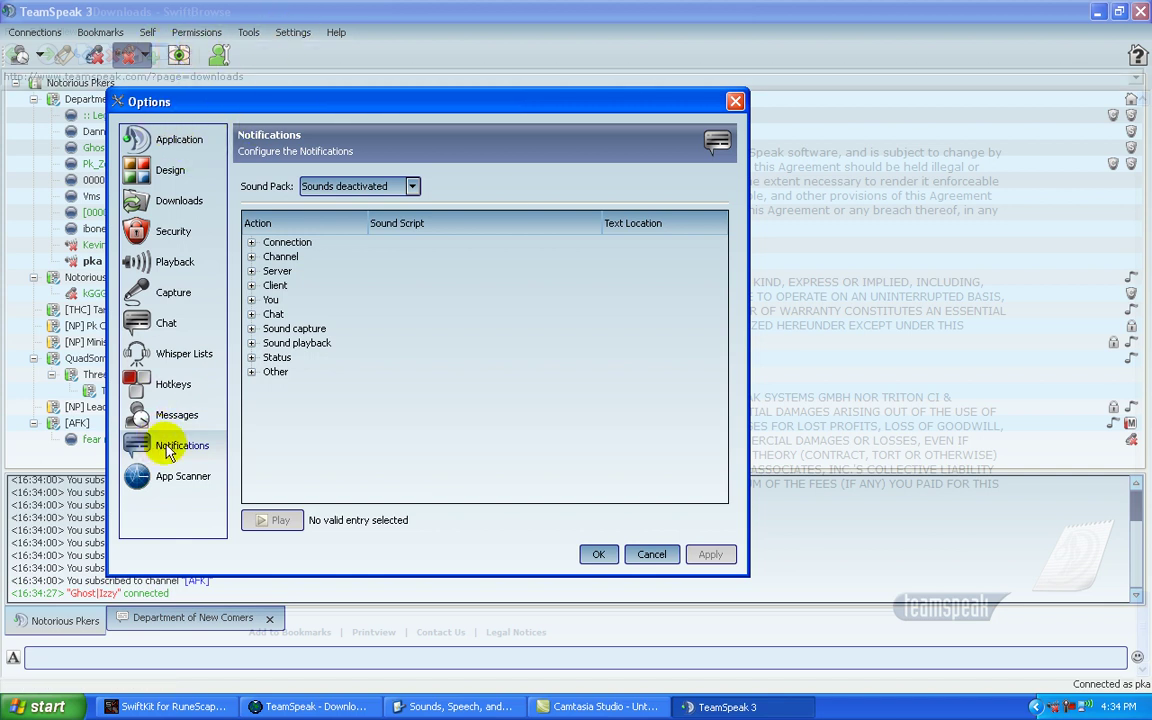
click(357, 186)
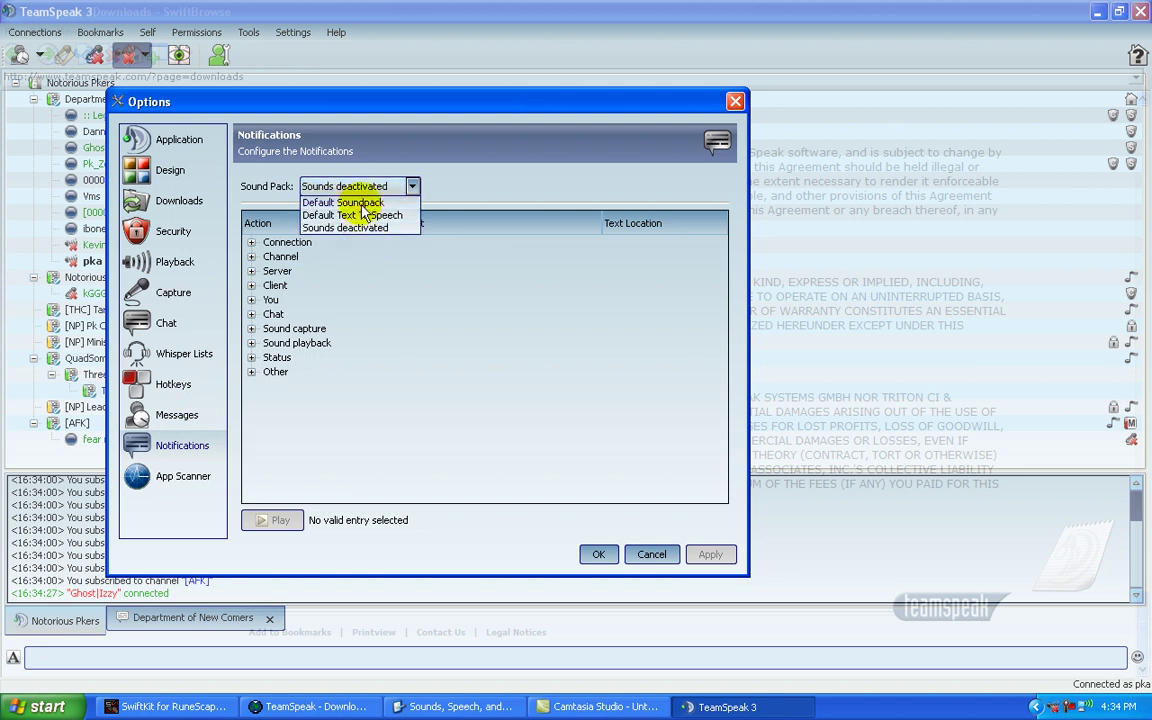
click(357, 203)
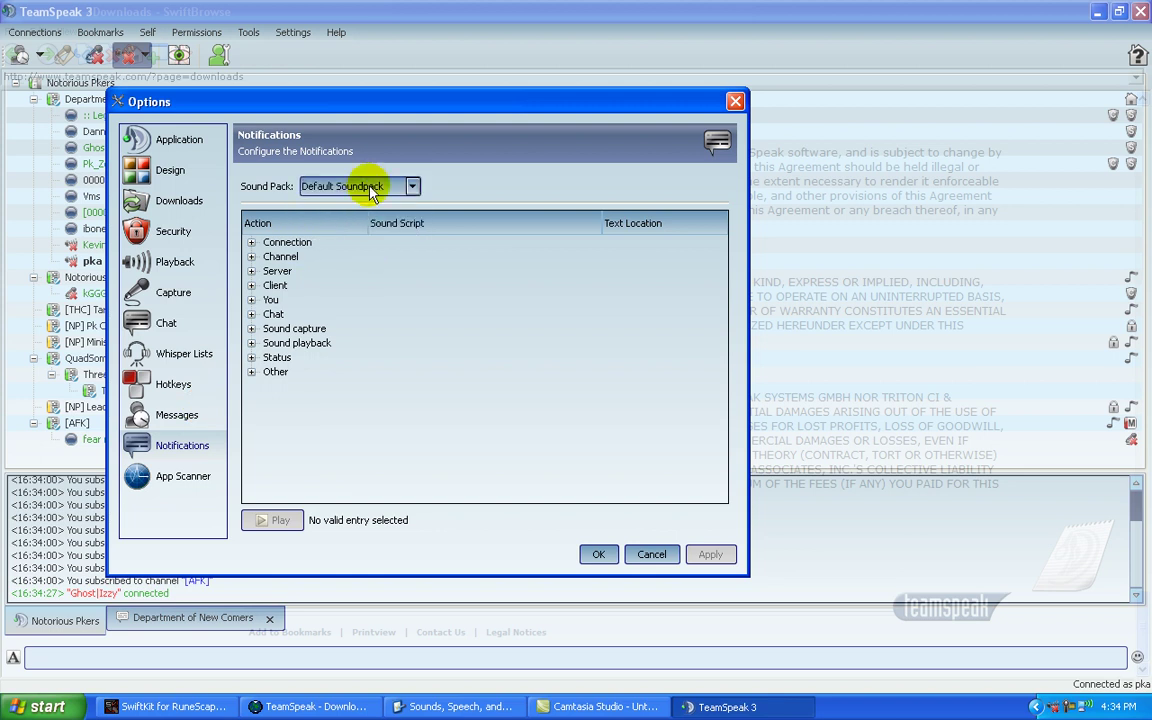
Turn off the Connection notifications for connected to server, disconnected from server and lost connection to server
click(252, 243)
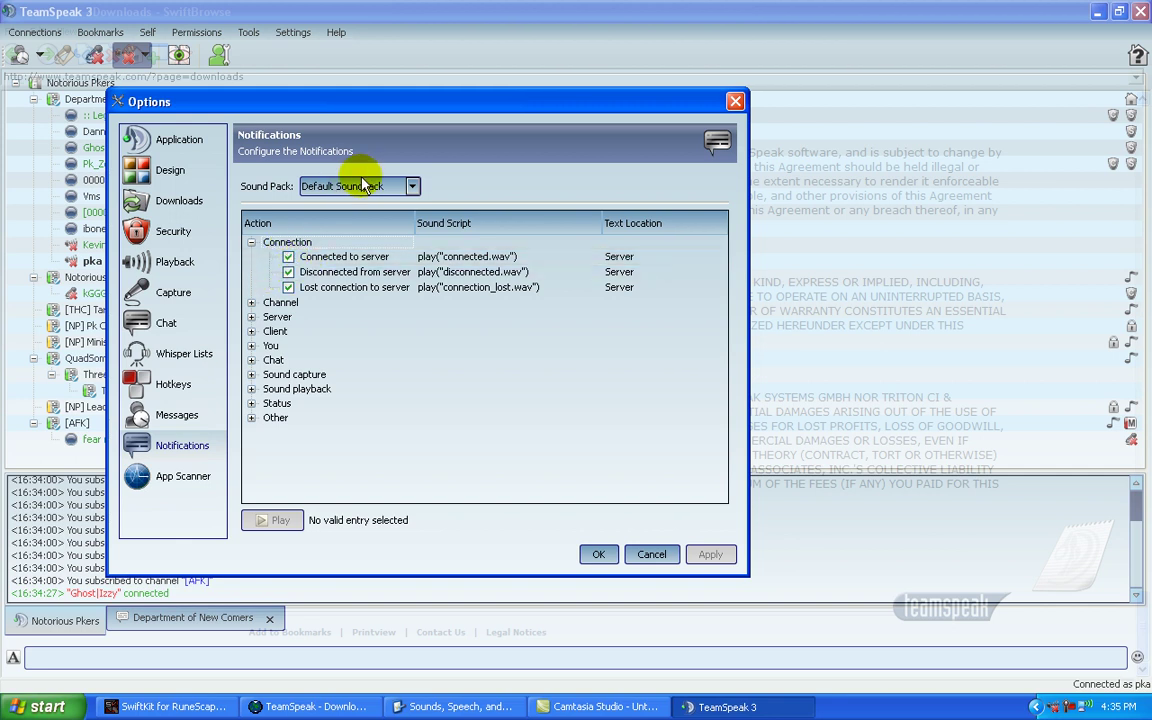
click(288, 257)
click(288, 272)
click(288, 287)
click(251, 242)
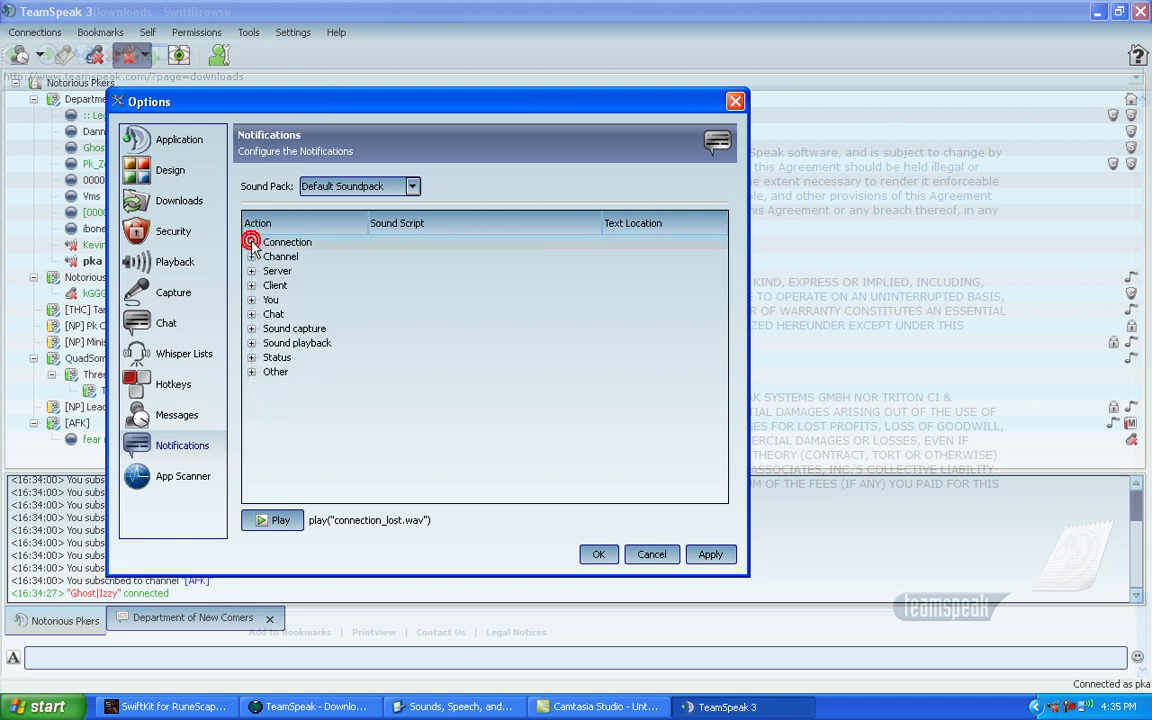
Try the Sounds deactivated sound pack, discarding the change when switching to the Capture settings
click(357, 188)
click(342, 228)
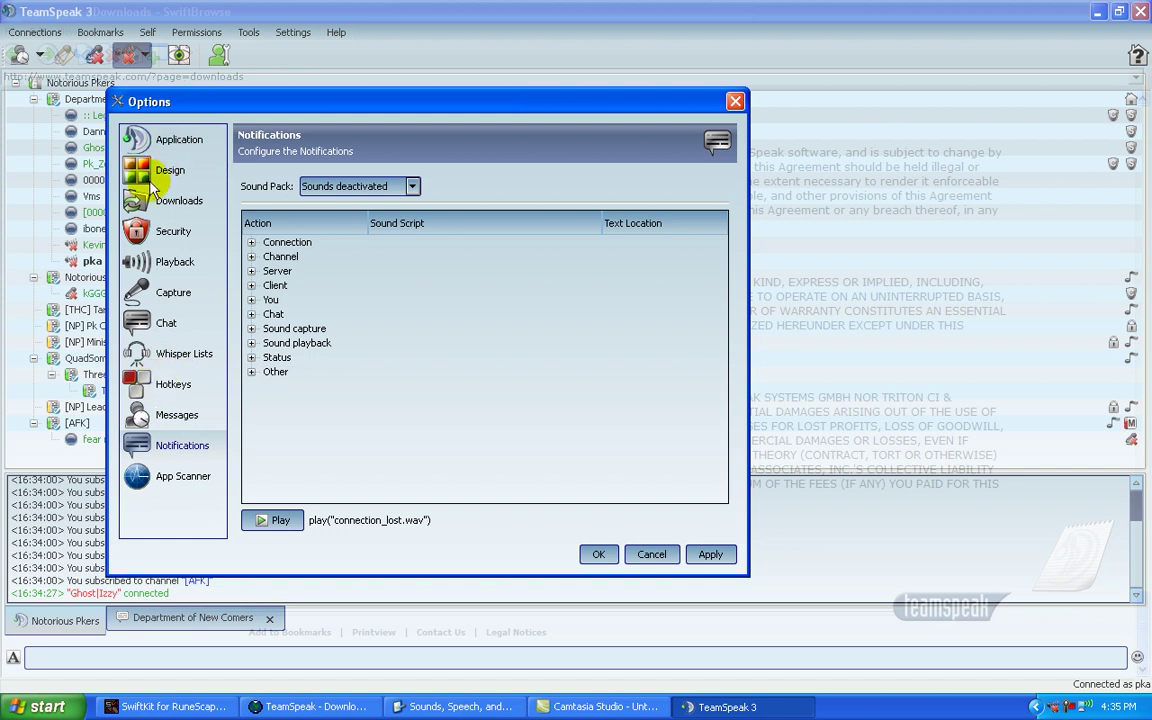
click(136, 291)
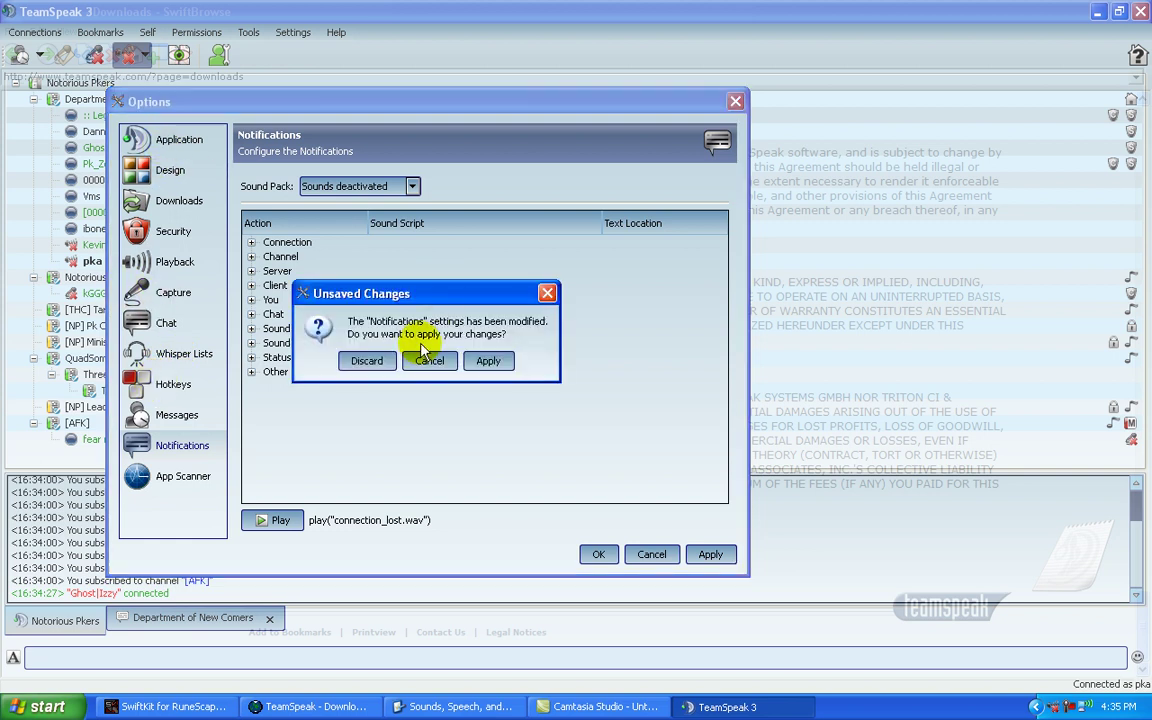
click(366, 361)
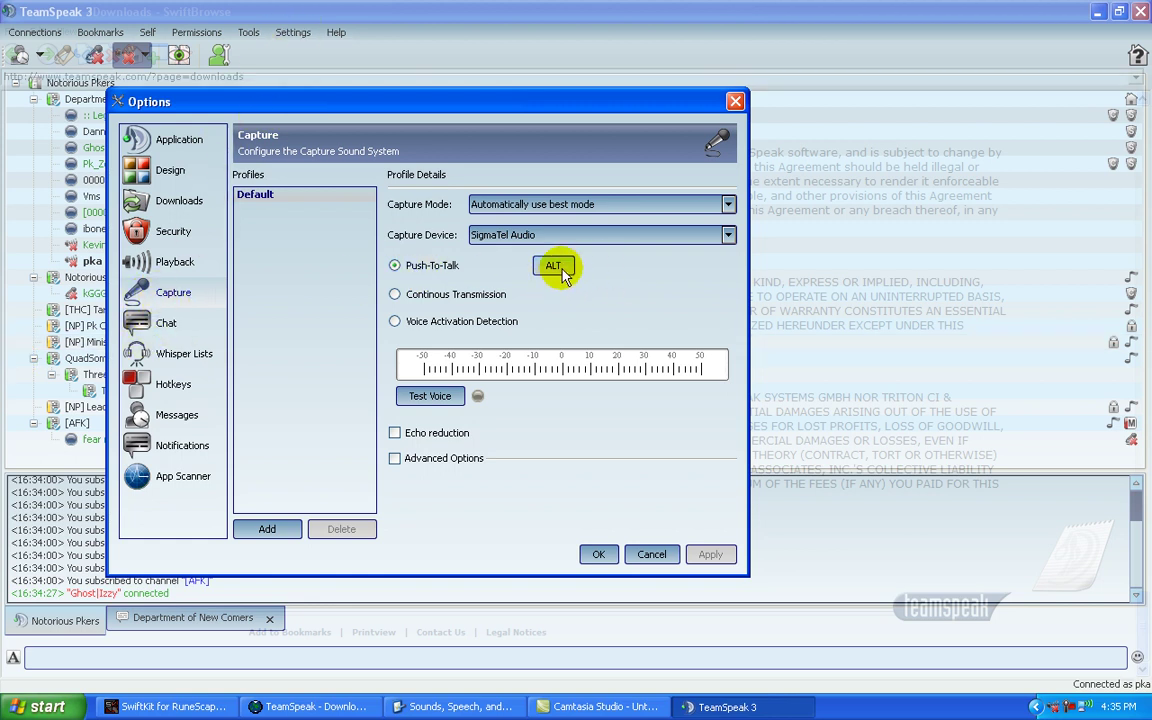
Set the Default capture profile to Continuous Transmission and save the options
click(397, 295)
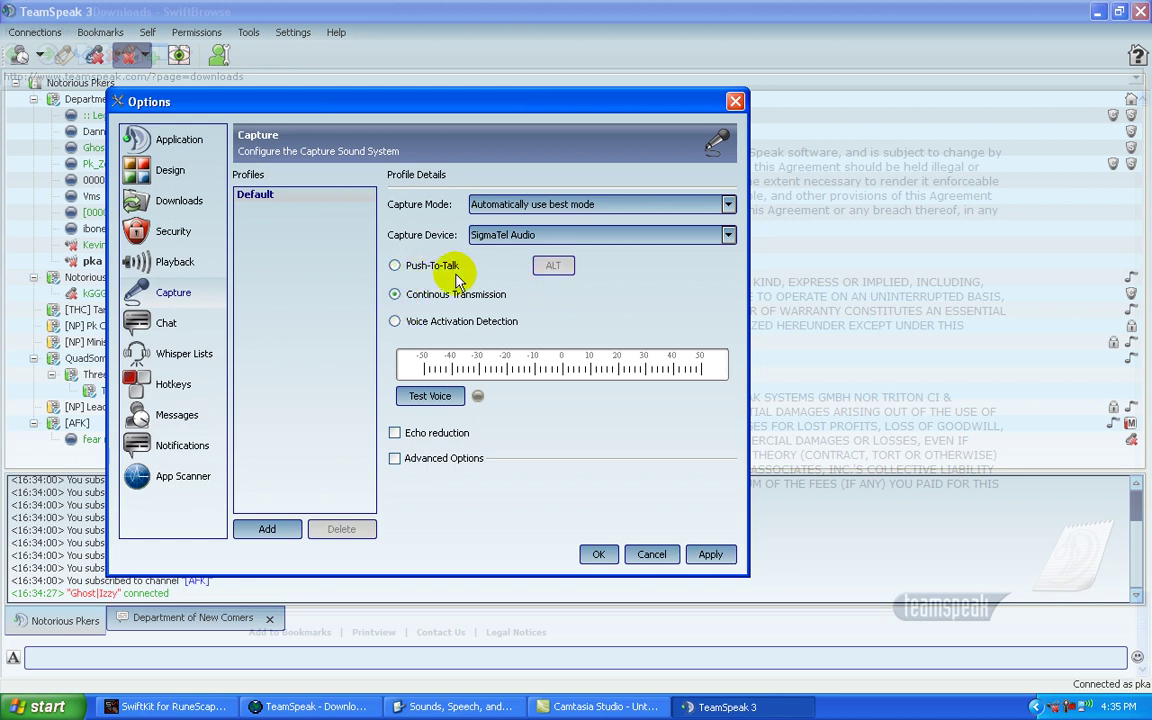
click(711, 558)
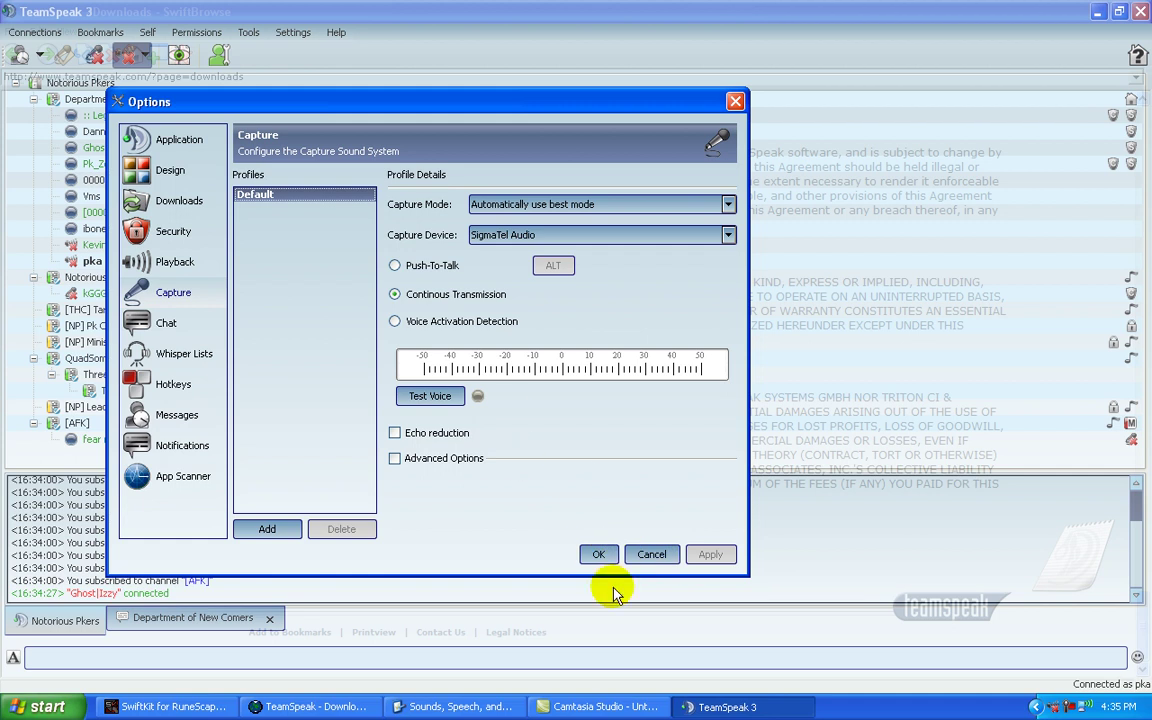
click(601, 553)
Reopen the options and set the Default capture profile to Push-To-Talk with ALT as the hotkey, applying the change
click(288, 32)
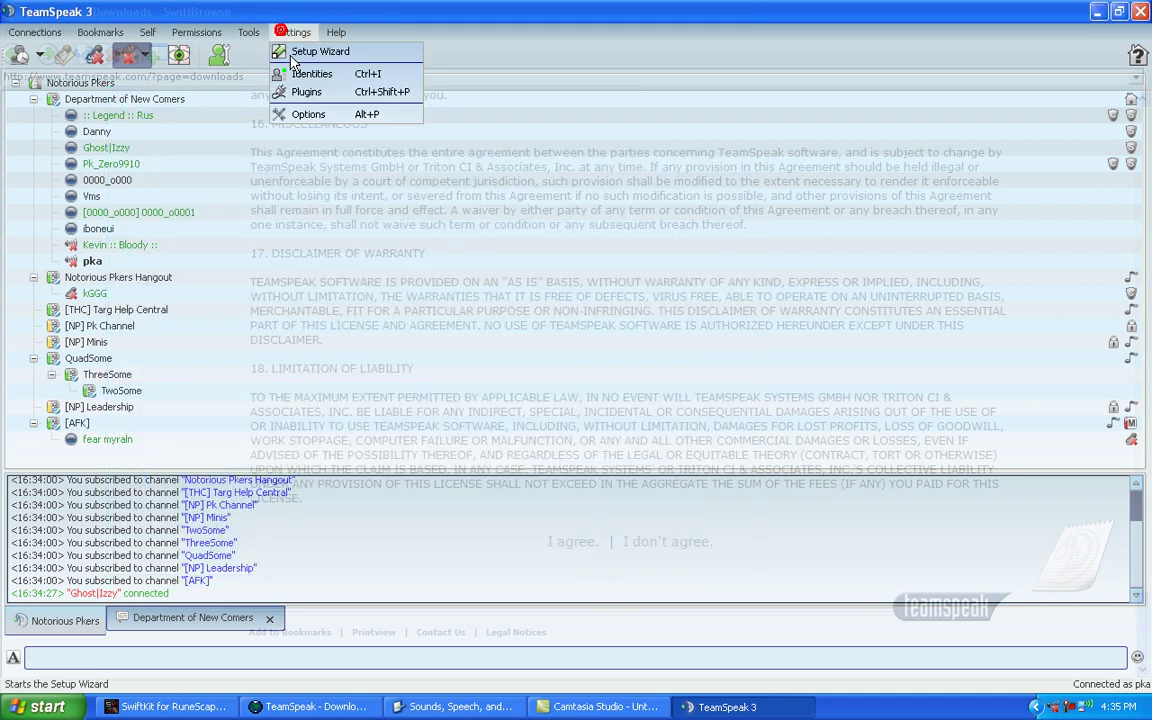
click(310, 115)
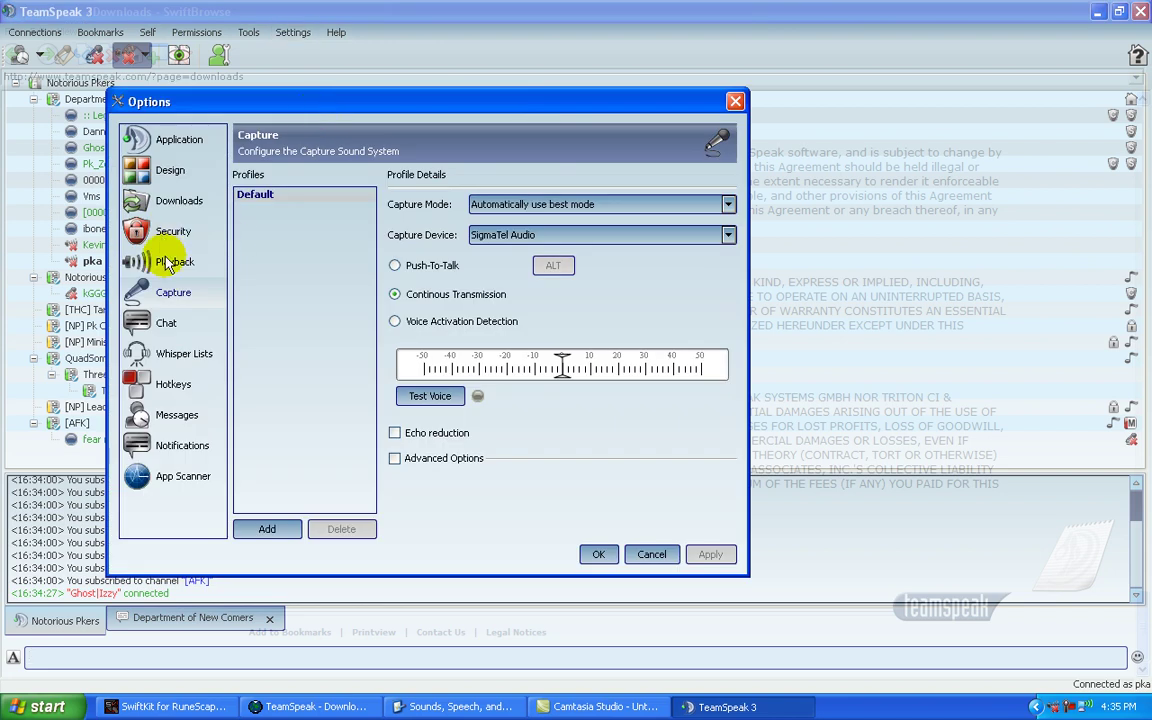
click(411, 265)
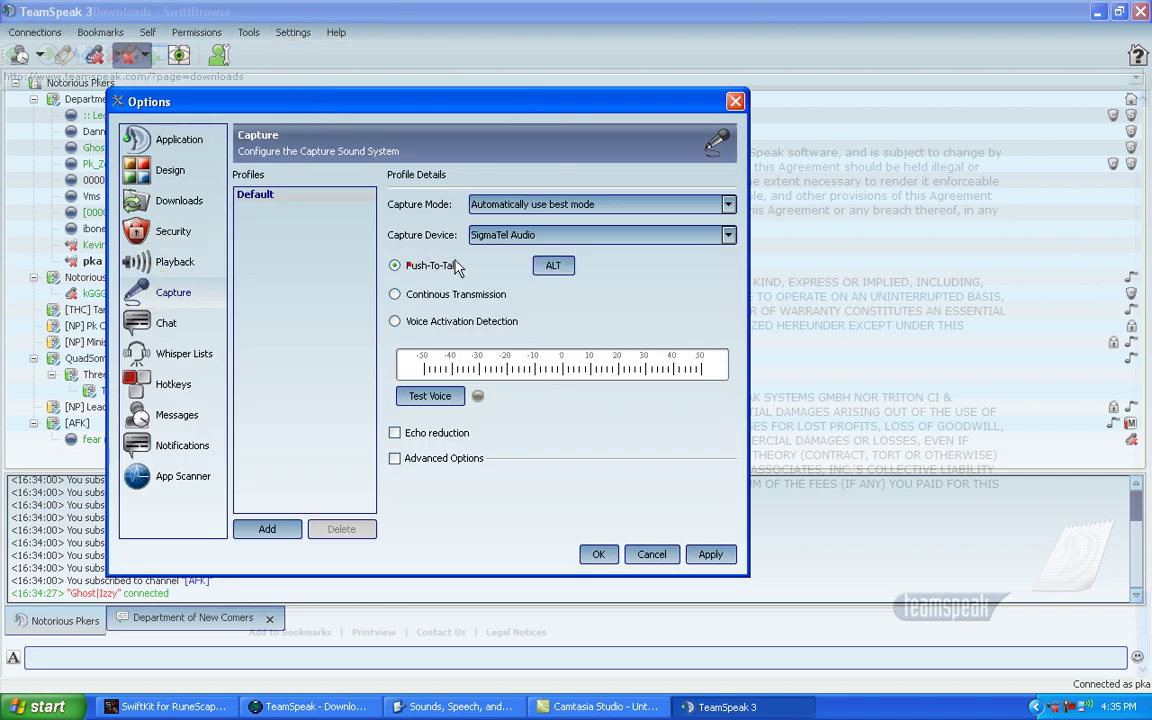
click(555, 267)
click(555, 266)
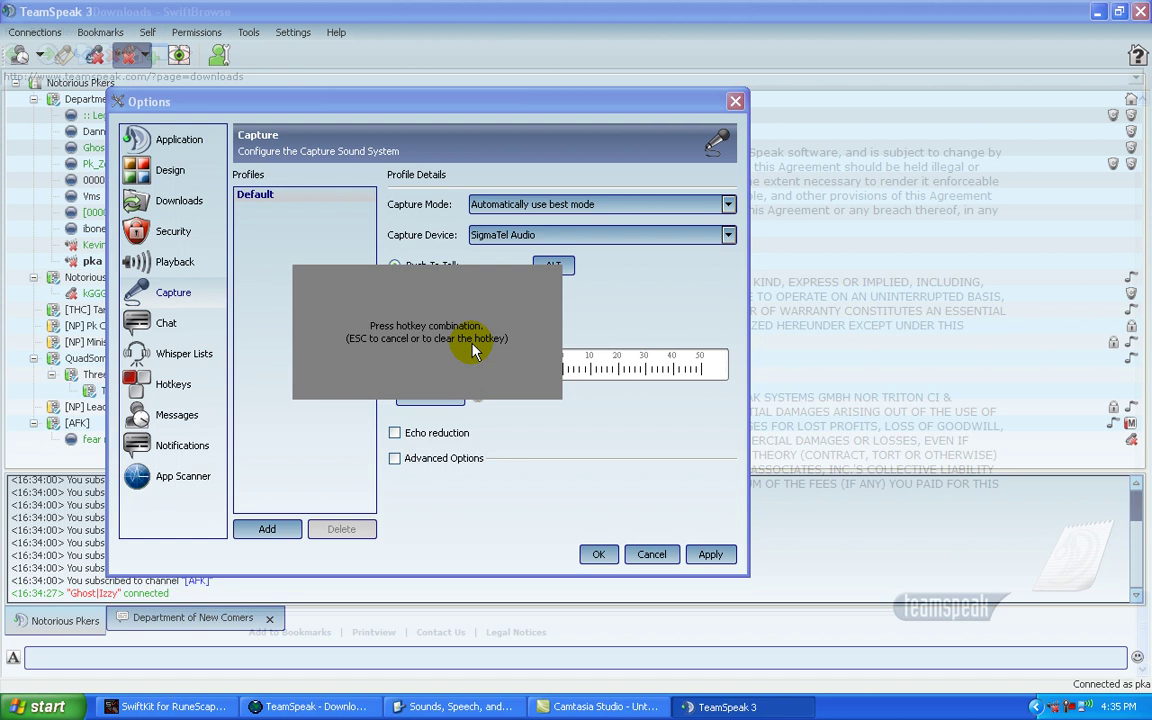
key(alt)
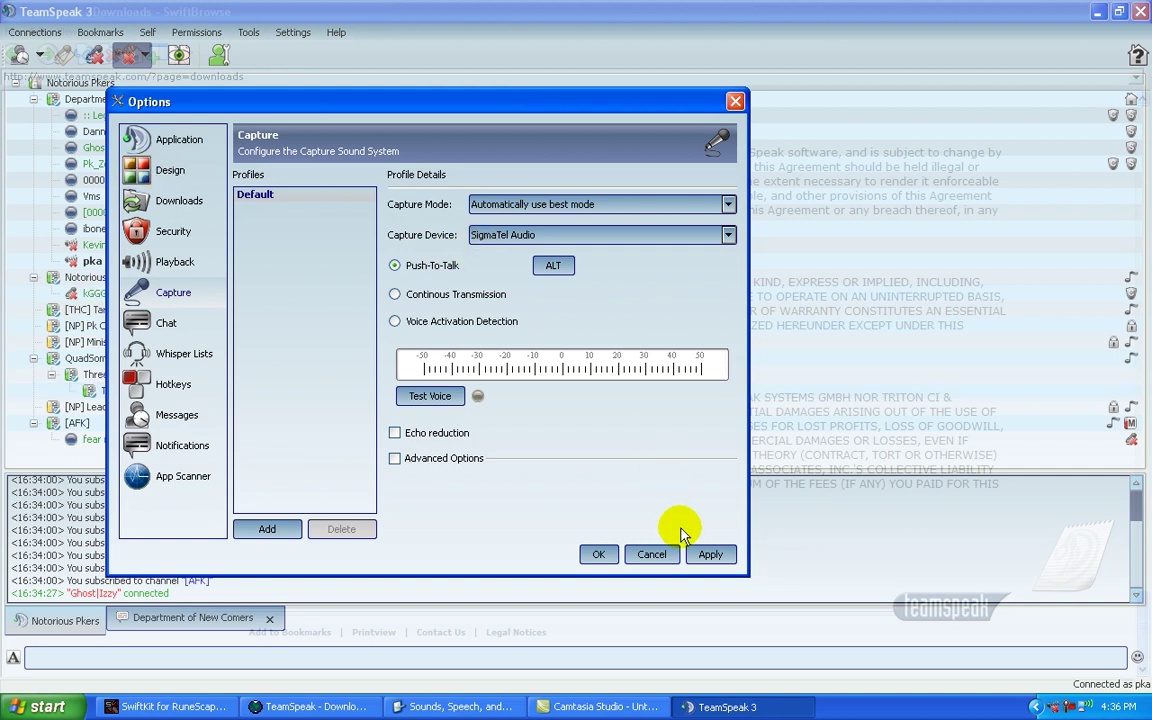
click(720, 554)
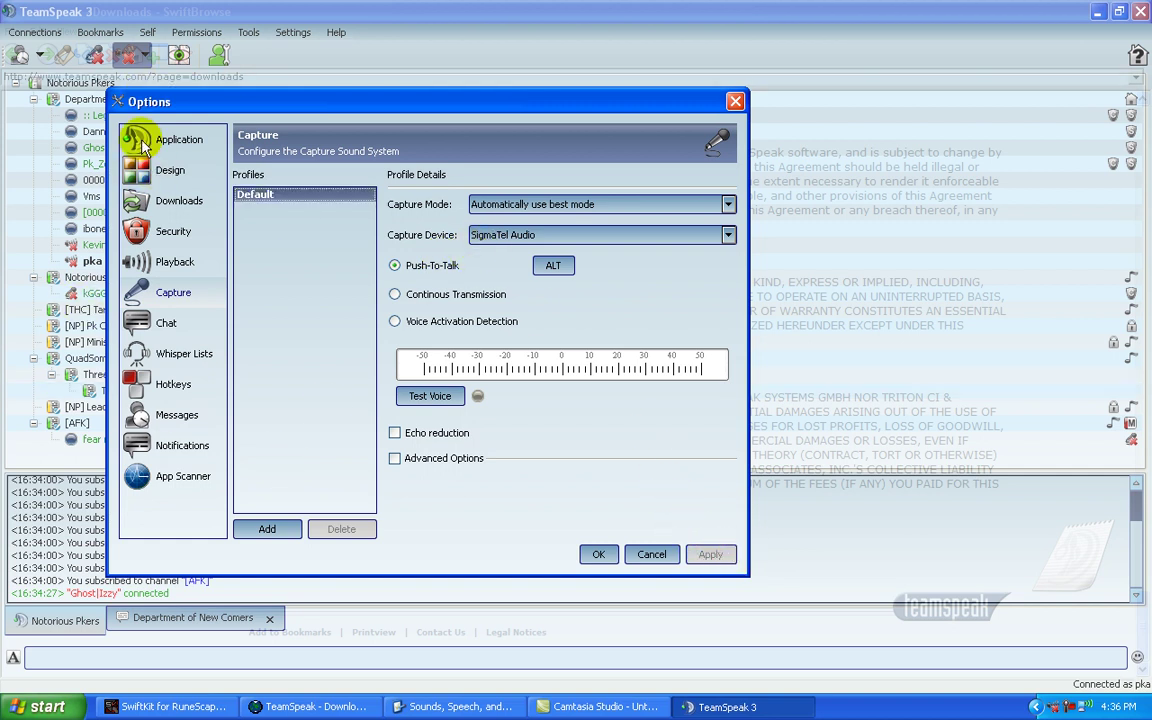
Set the design style to System default, apply it and dismiss the restart notice
click(145, 175)
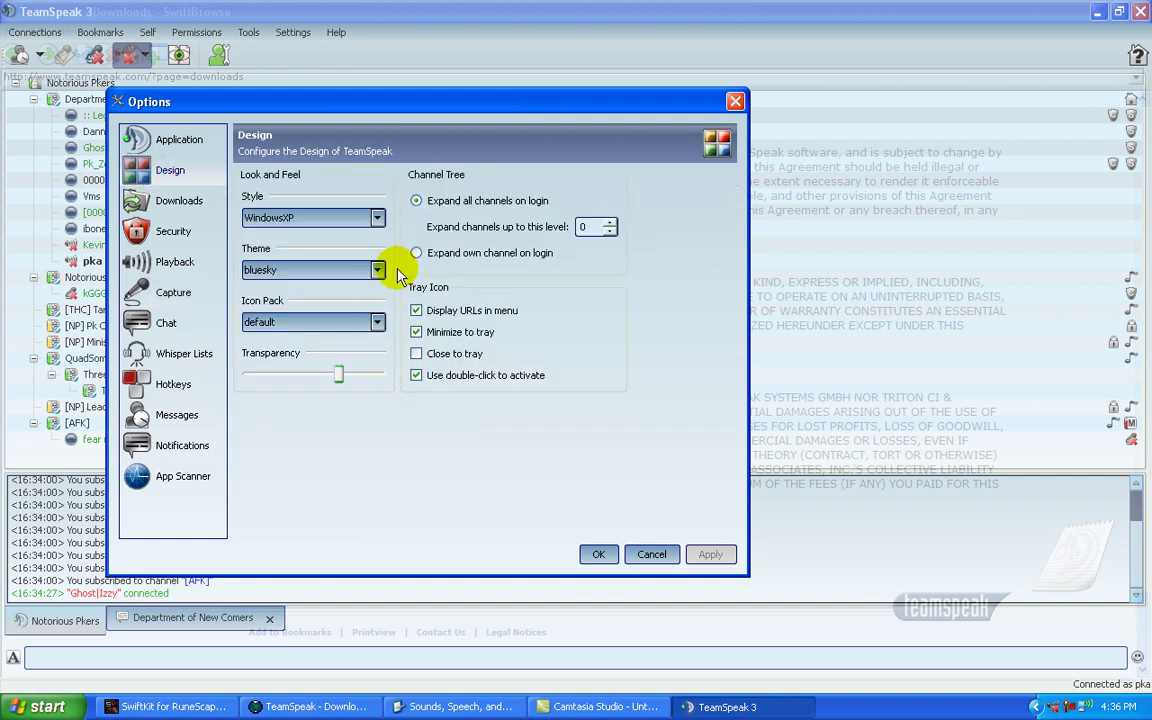
click(372, 218)
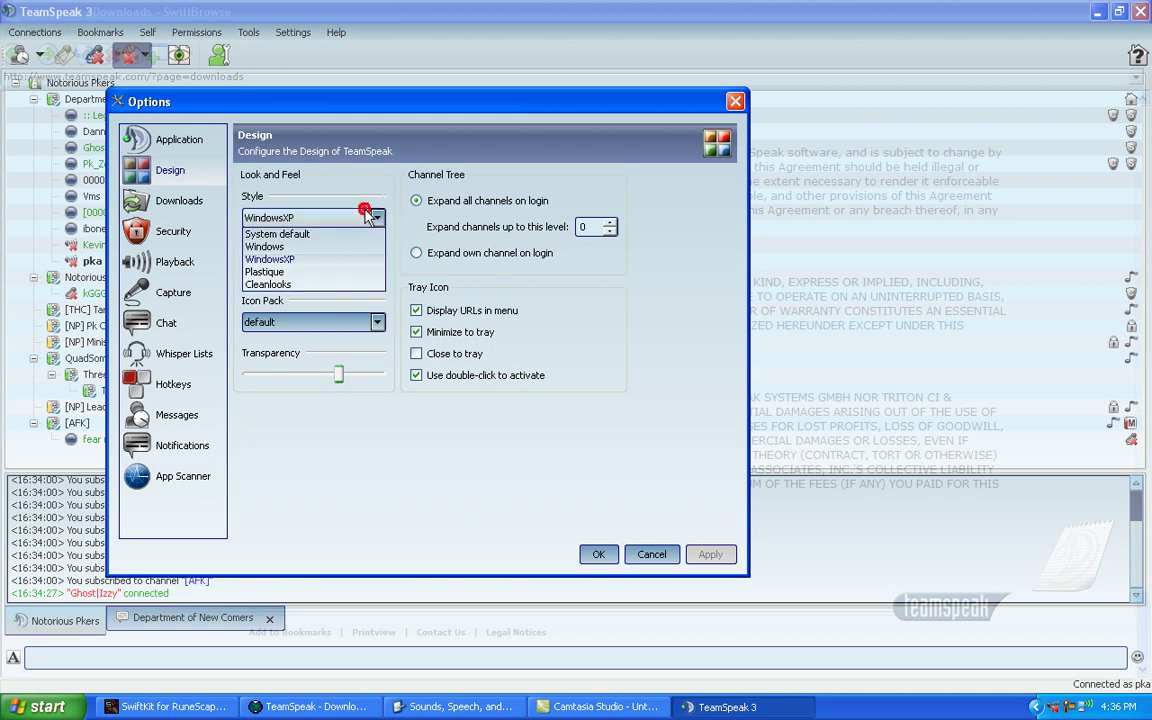
click(300, 234)
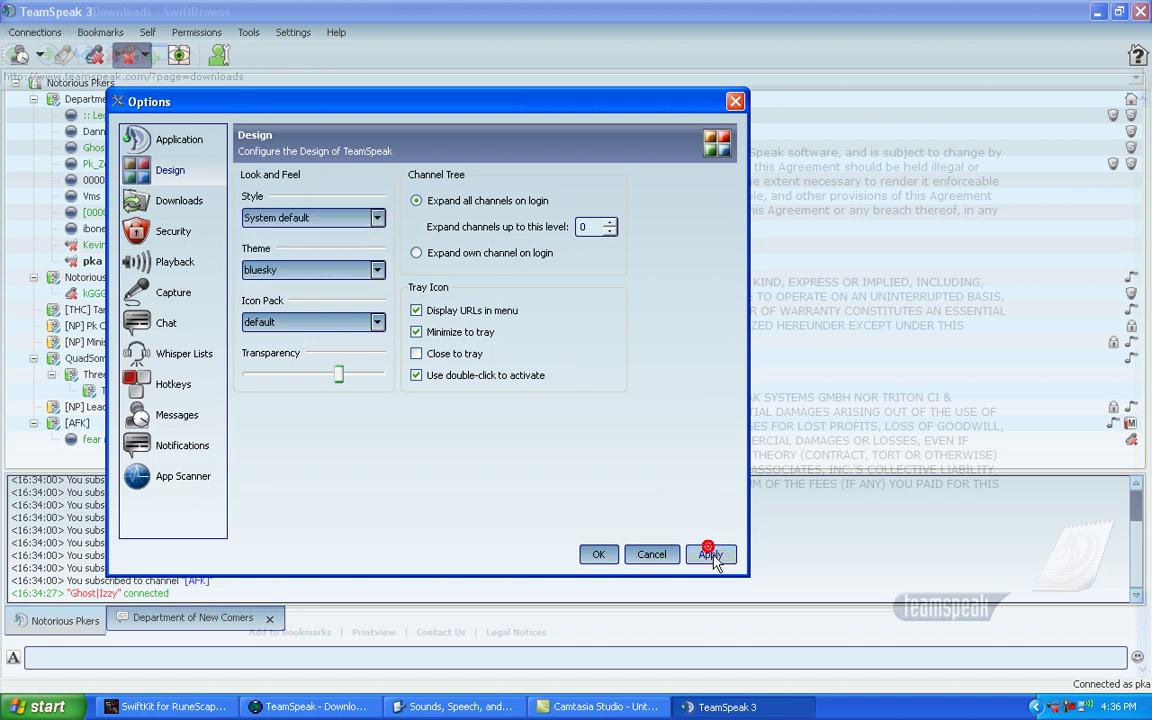
click(710, 555)
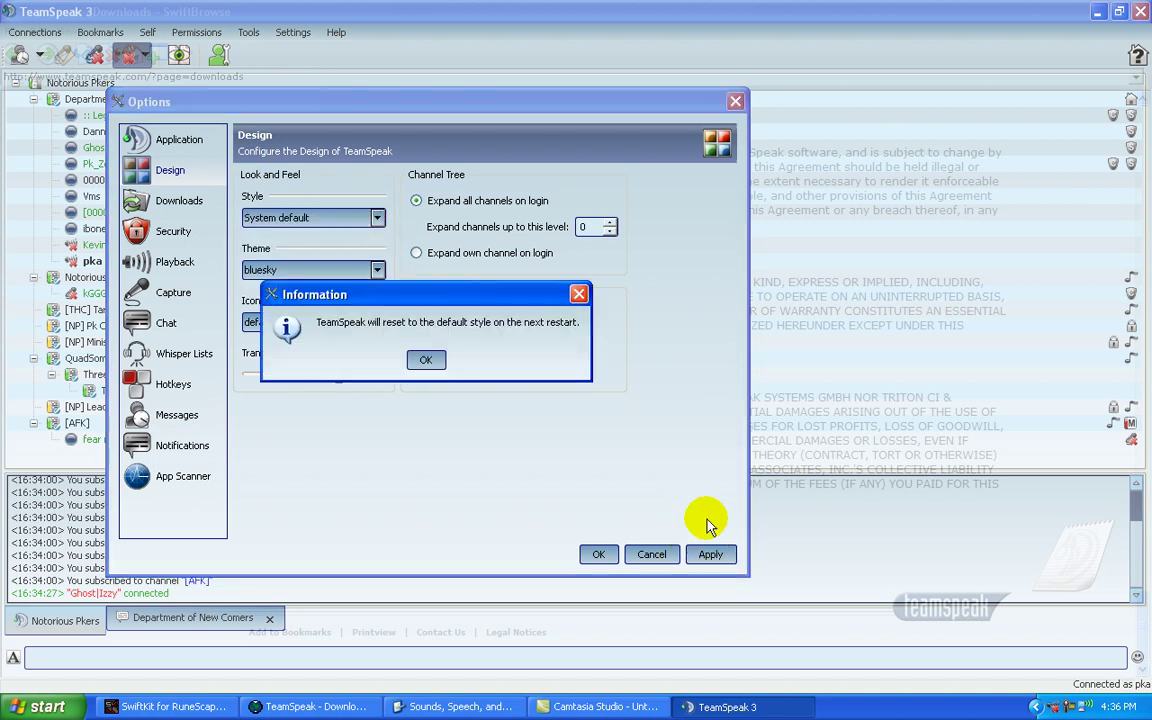
click(427, 361)
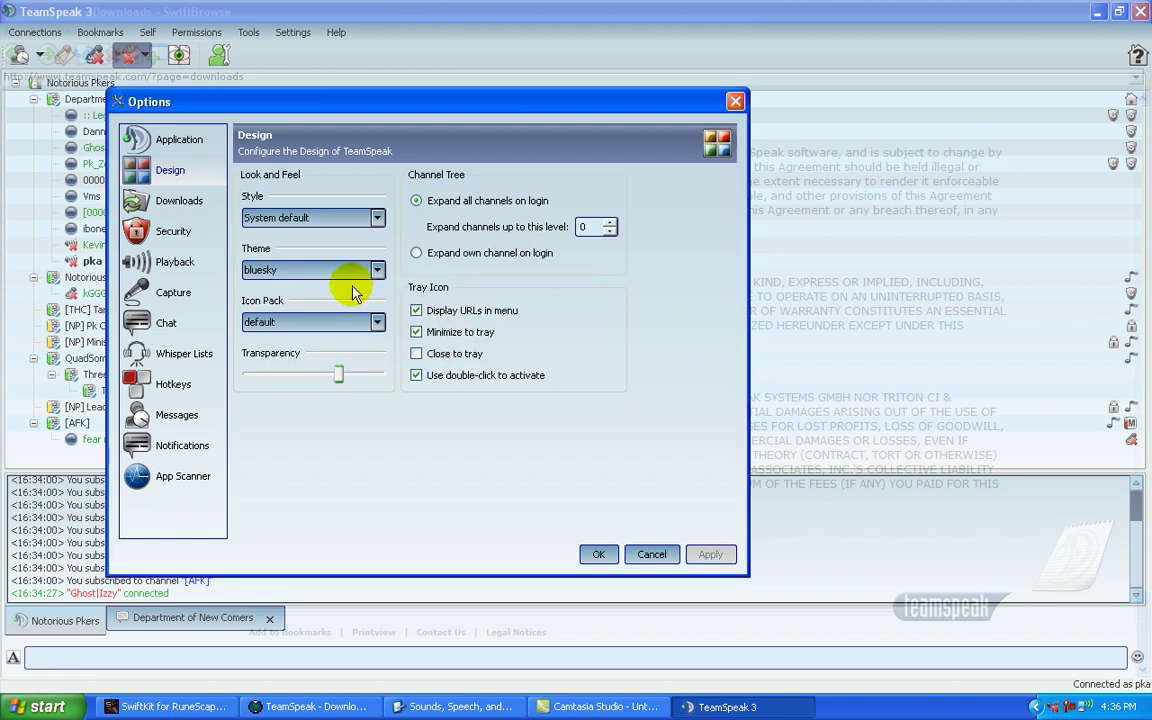
Choose the default icon pack, adjust the window transparency to about the middle of its range and save the options
click(352, 322)
click(345, 339)
mouse_move(335, 378)
mouse_down()
mouse_move(244, 378)
mouse_move(354, 374)
mouse_up()
drag(357, 112, 636, 267)
drag(640, 540, 590, 533)
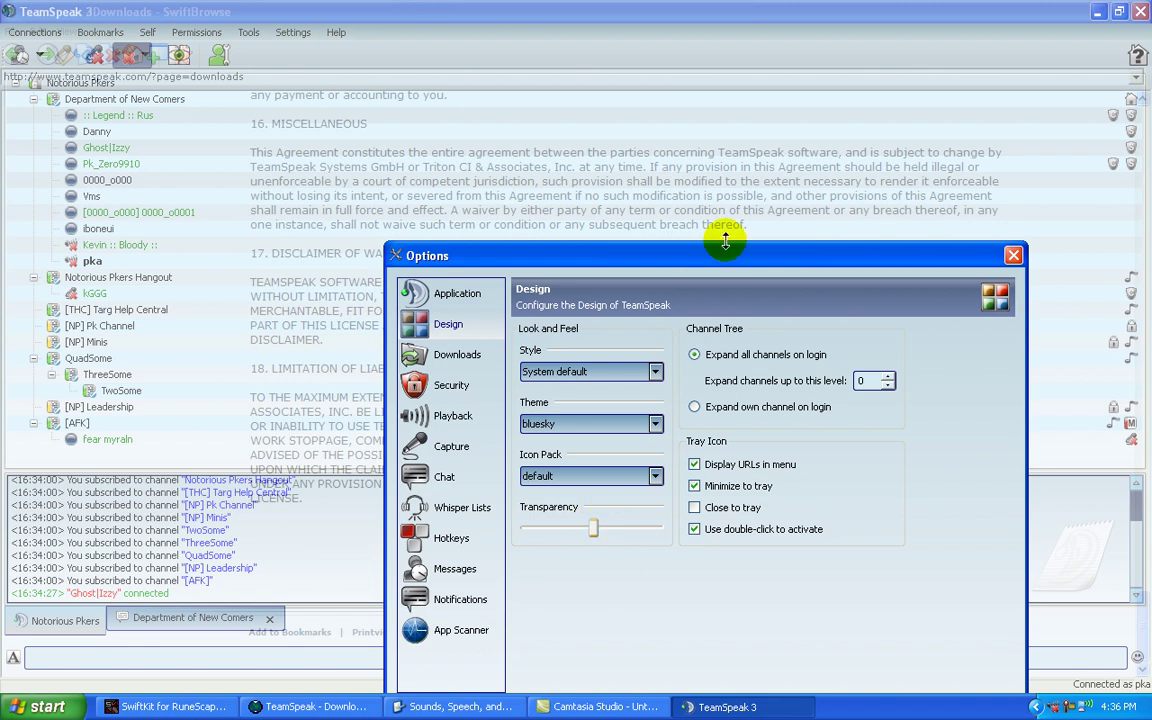
drag(730, 260, 670, 119)
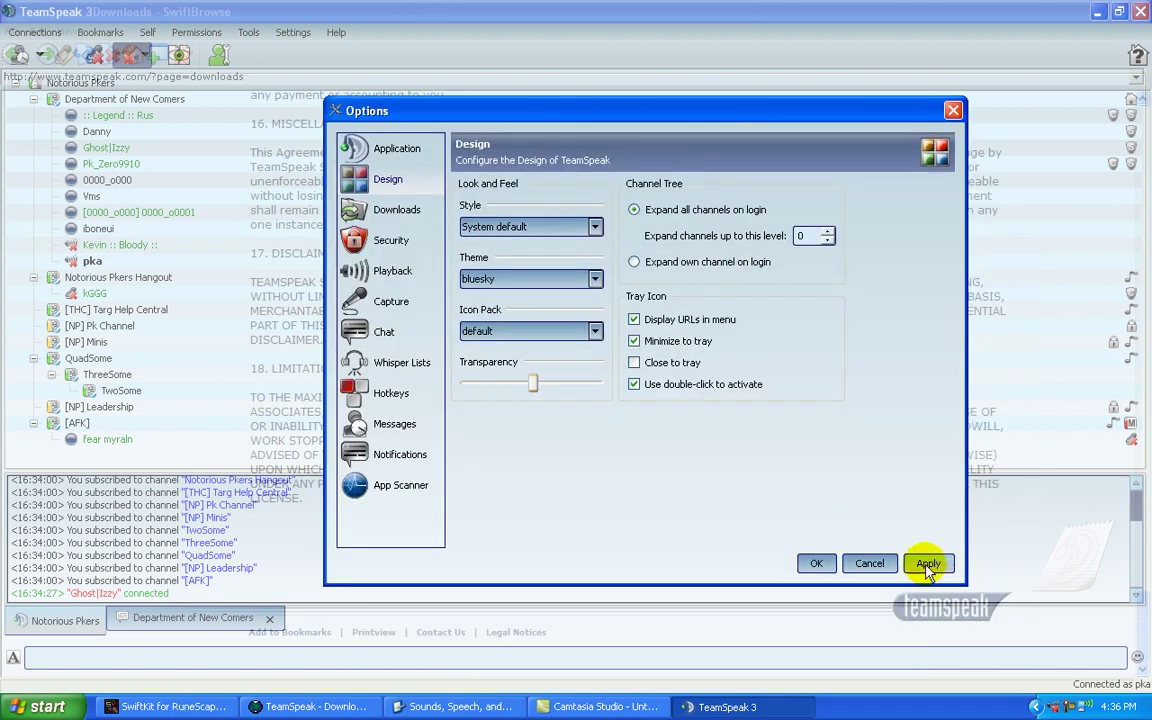
click(812, 565)
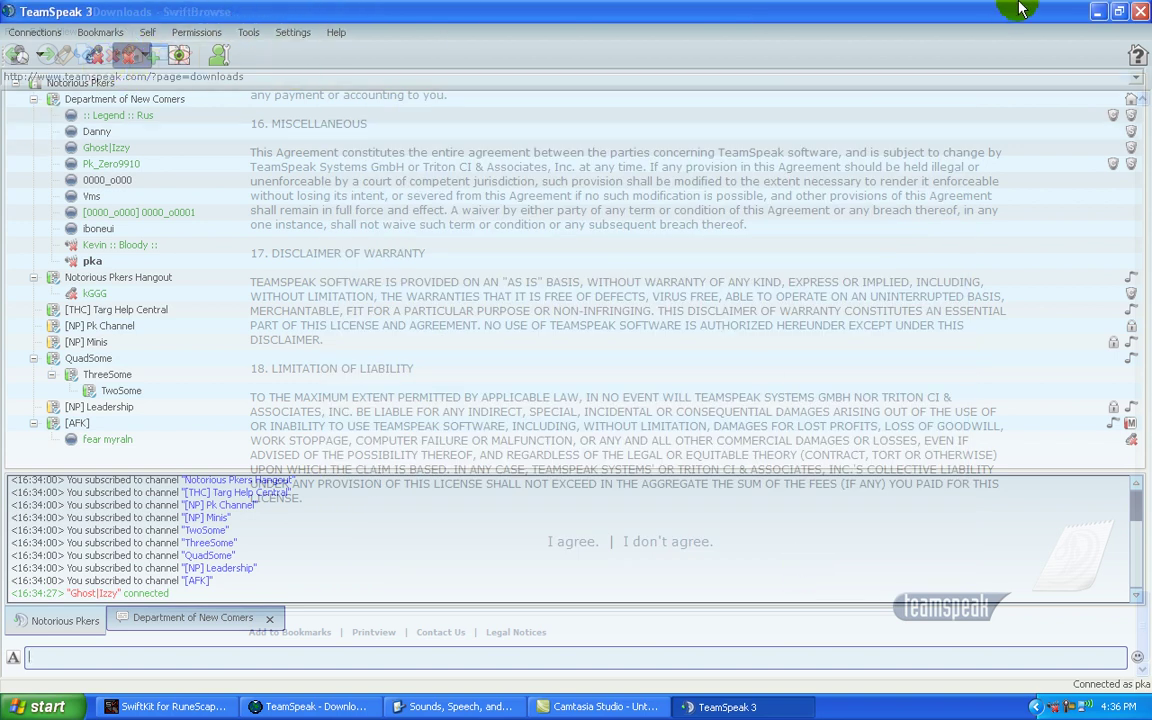
Restore the TeamSpeak window to its smaller size and look over the actions available for users in the channel
click(1124, 13)
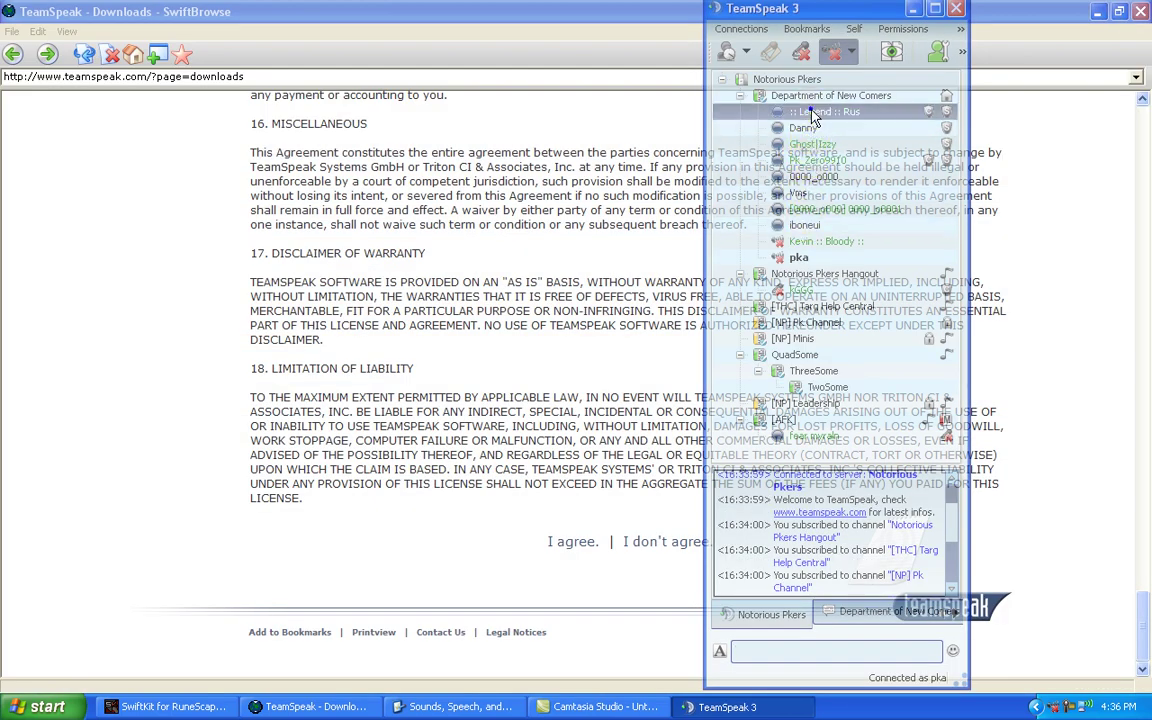
right_click(810, 112)
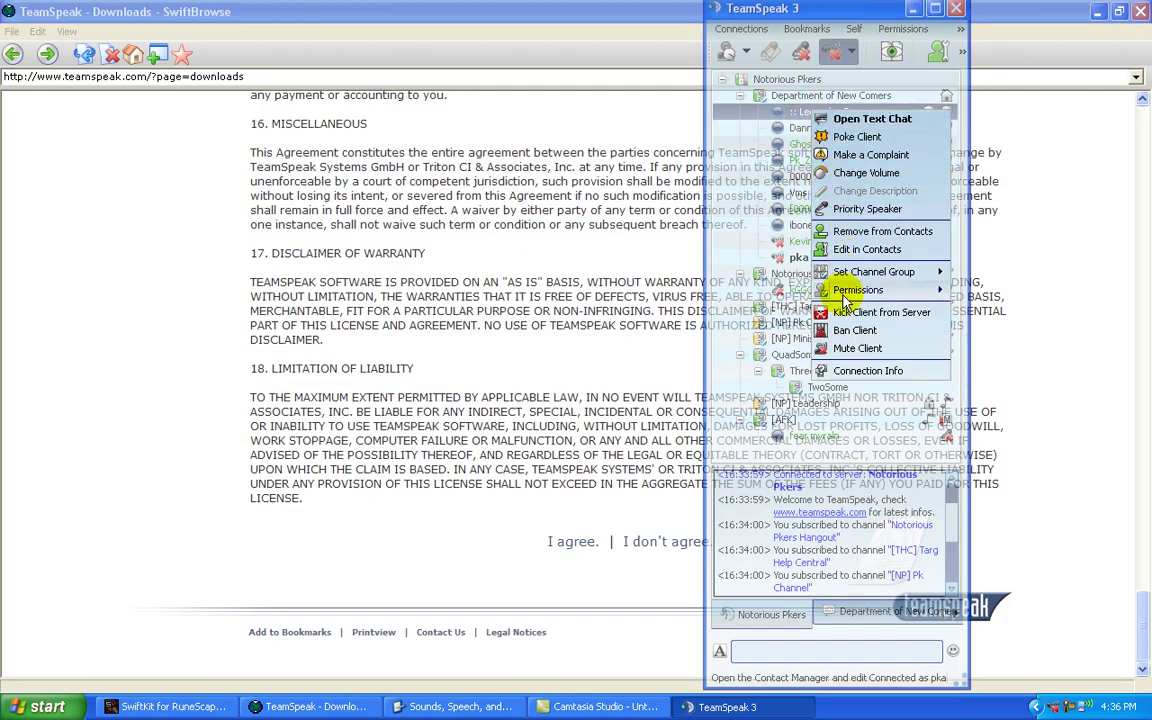
right_click(740, 263)
right_click(776, 230)
right_click(772, 227)
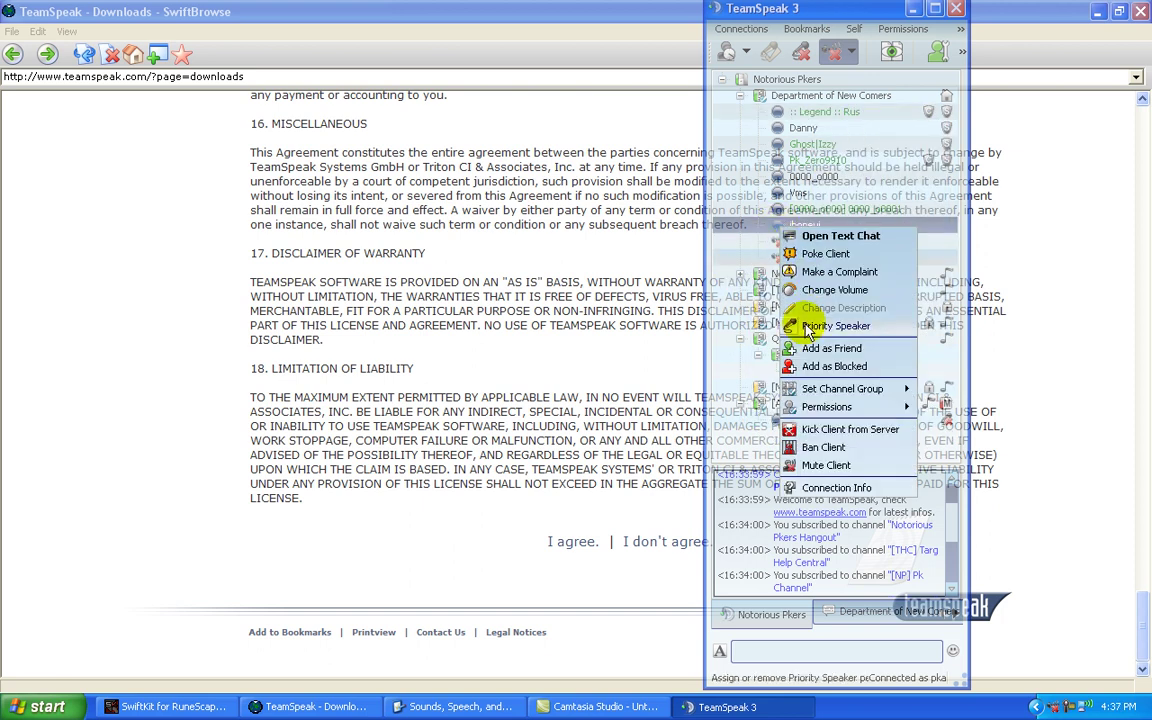
View the contact list, expand the first contact's details, fit the Name column to its contents, and close the list
click(935, 53)
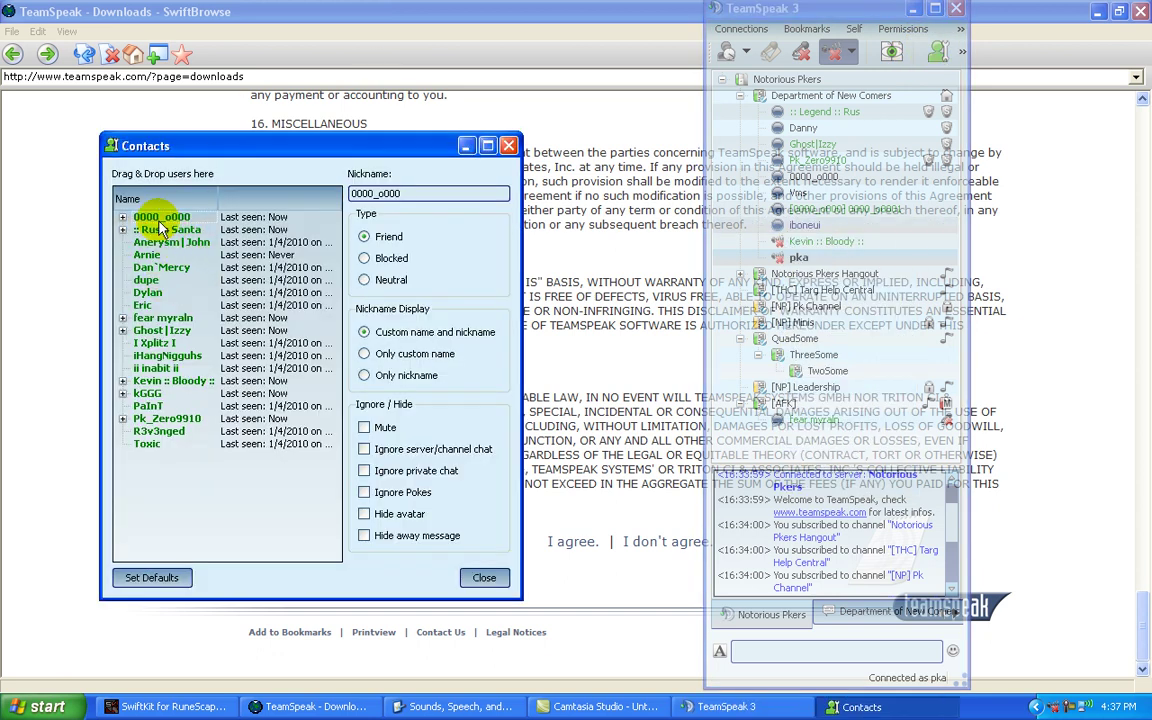
click(150, 217)
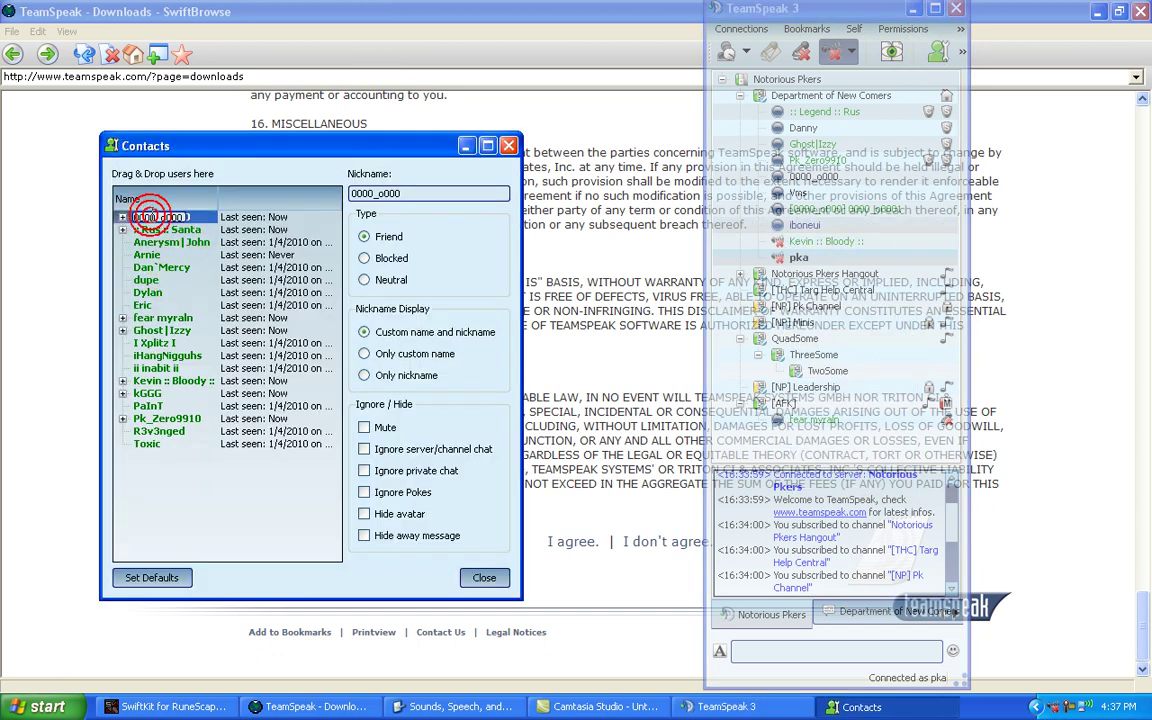
click(122, 217)
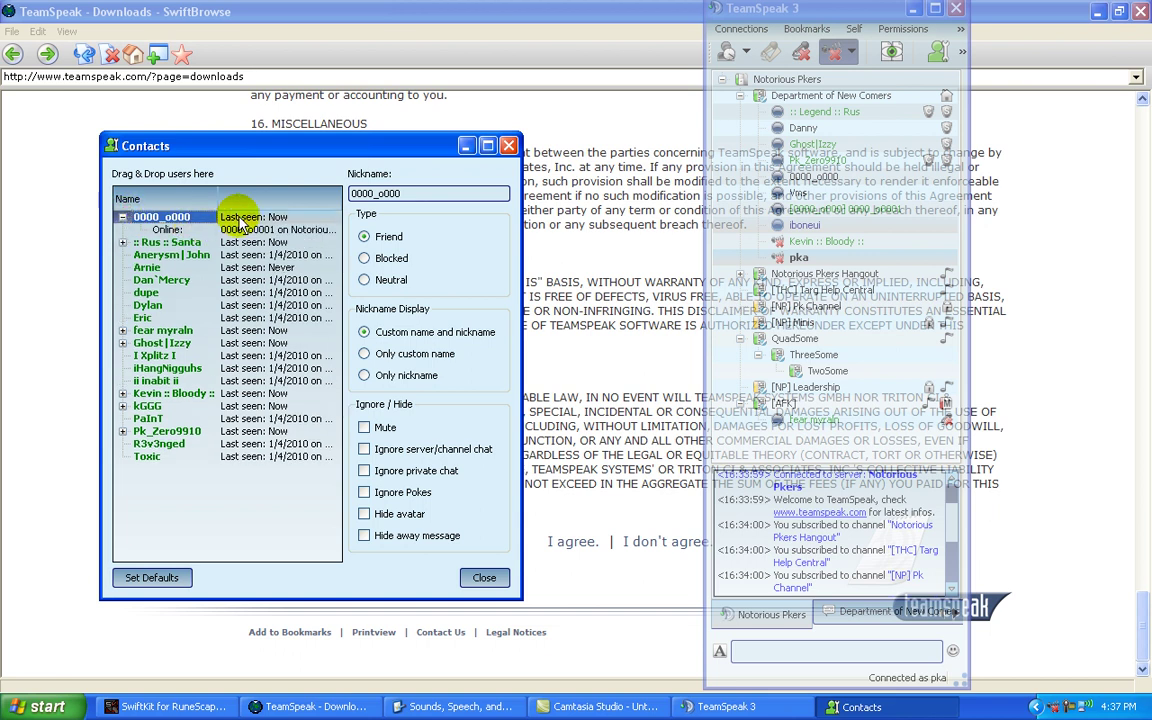
drag(220, 198, 64, 198)
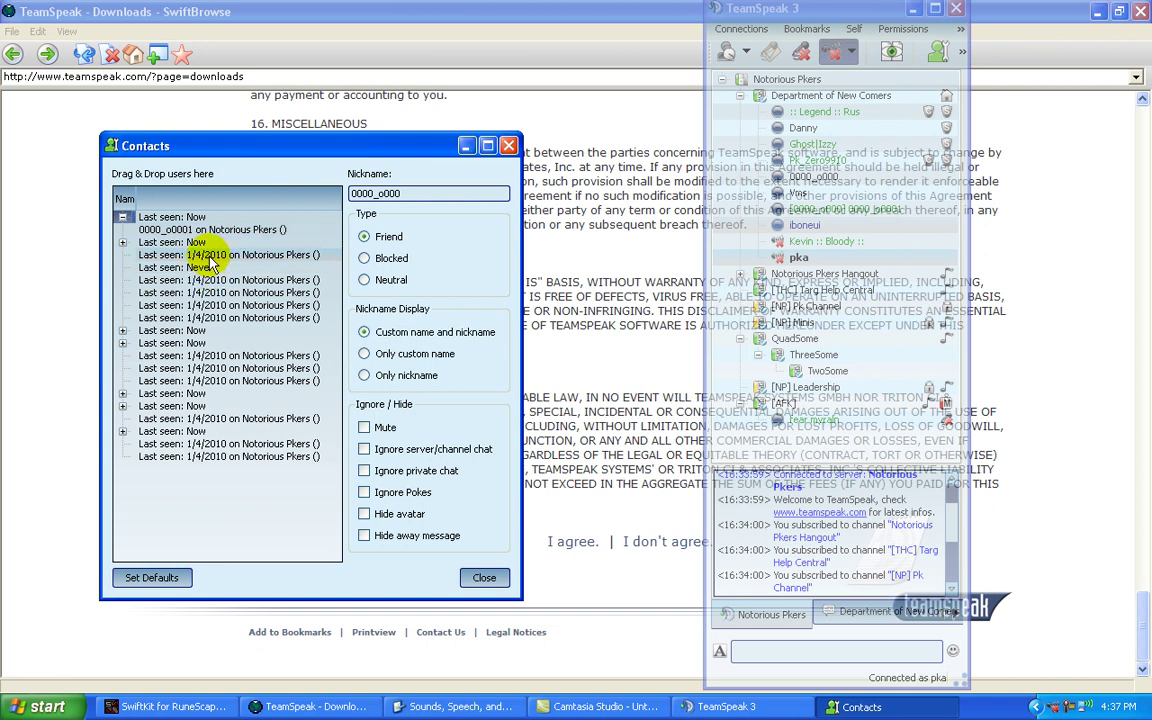
double_click(133, 190)
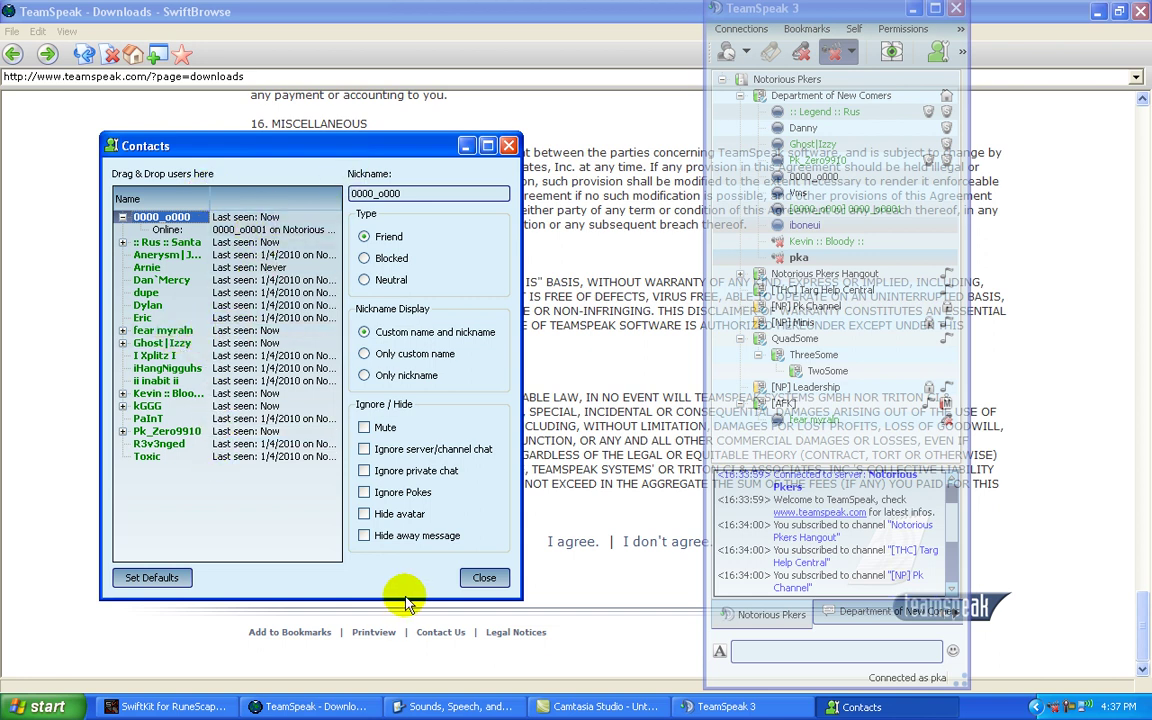
click(484, 578)
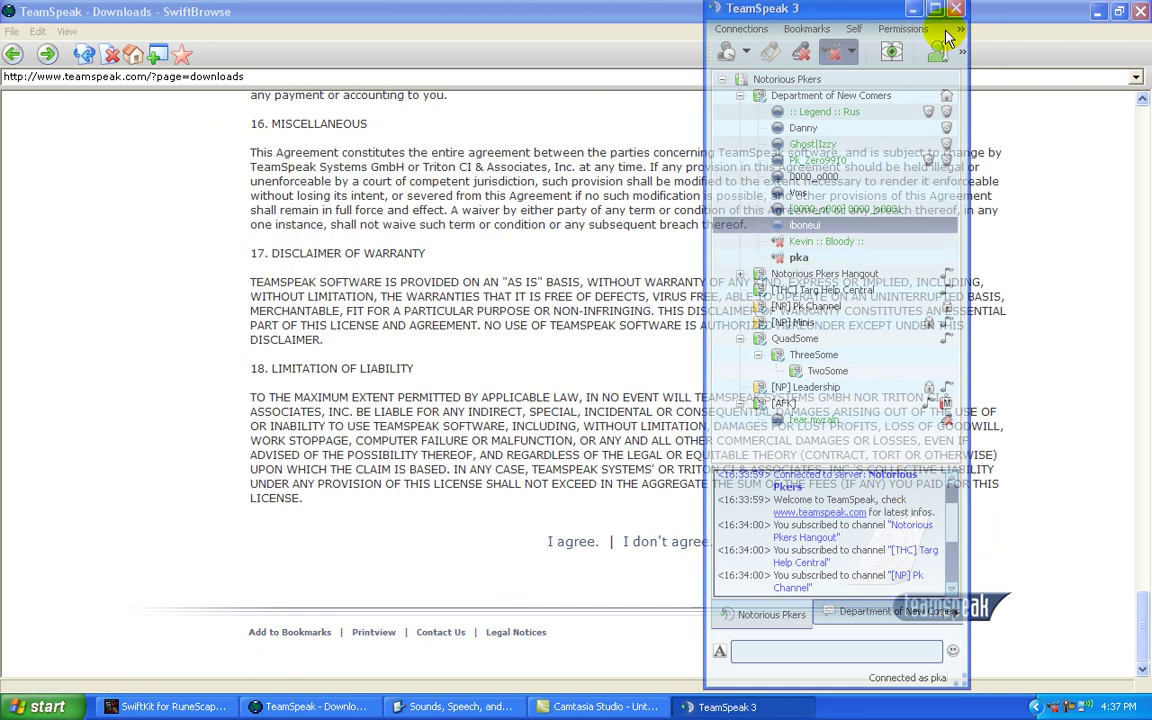
Reopen the design options, raise the Transparency setting slightly above the middle of its range and save
click(854, 28)
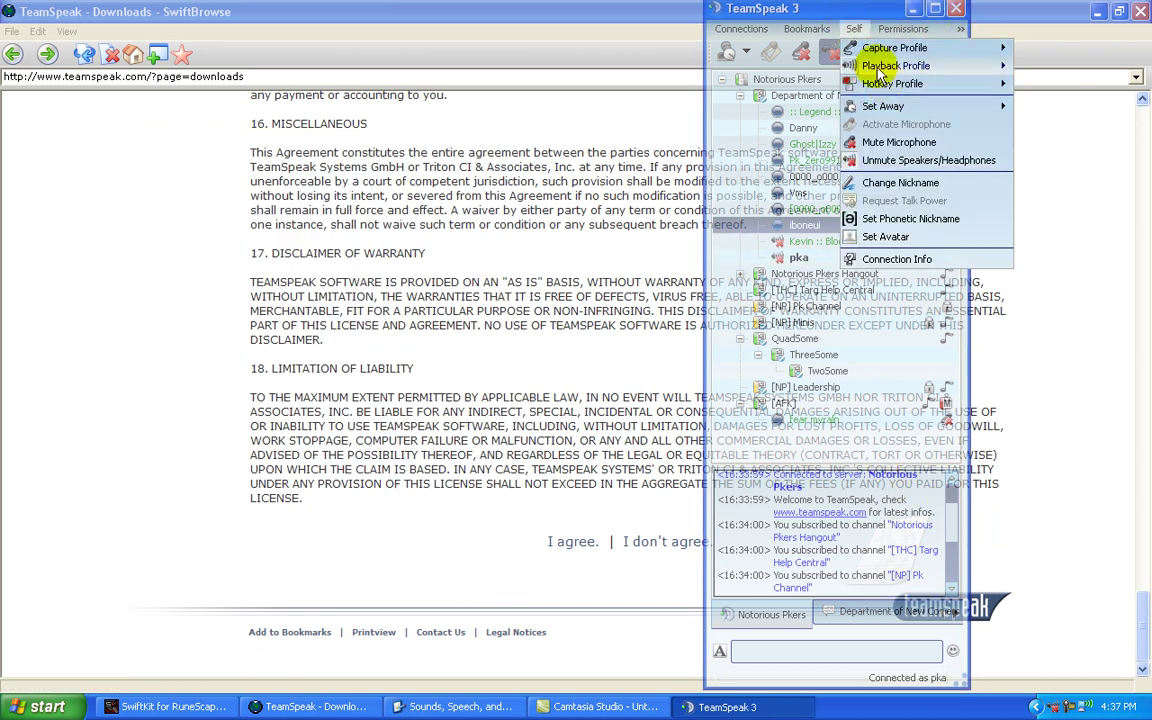
click(957, 35)
click(958, 35)
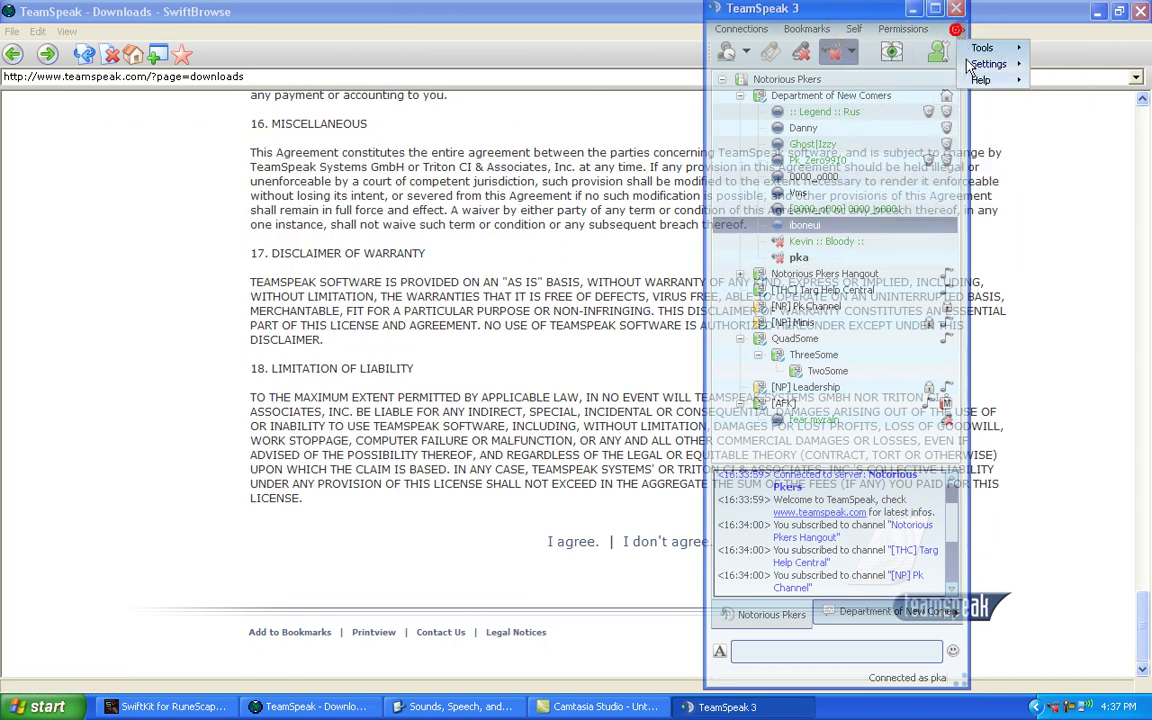
click(980, 65)
click(167, 419)
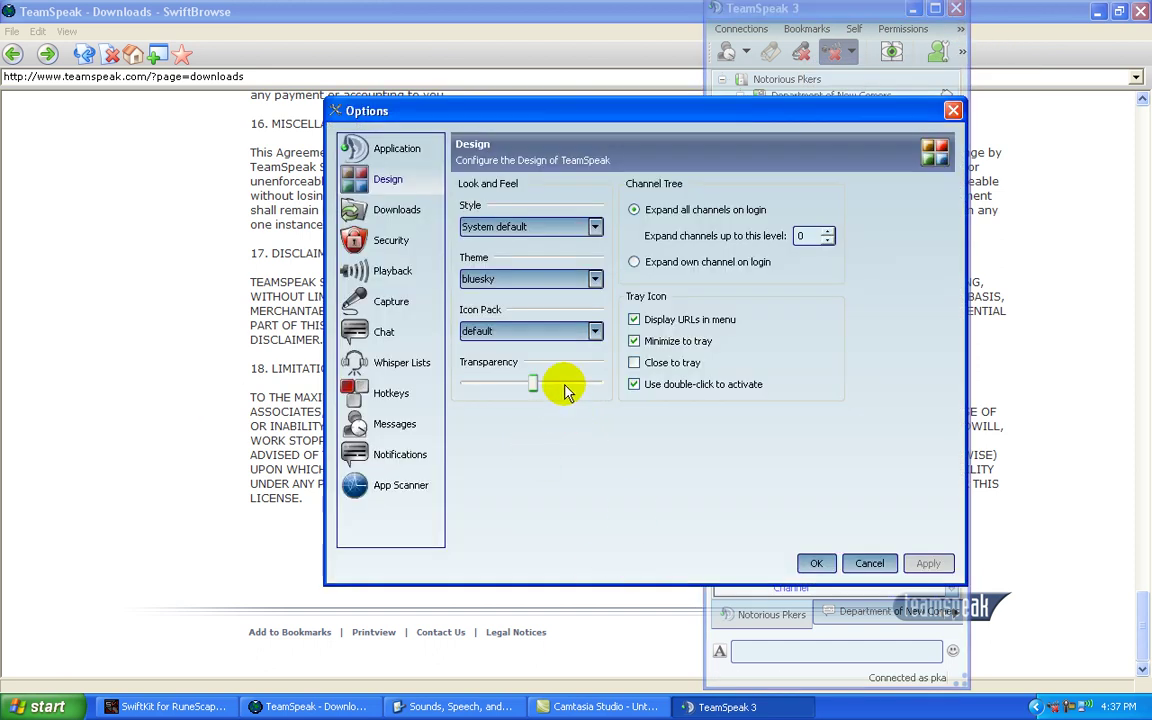
mouse_move(558, 386)
mouse_down()
mouse_move(570, 384)
mouse_move(548, 386)
mouse_up()
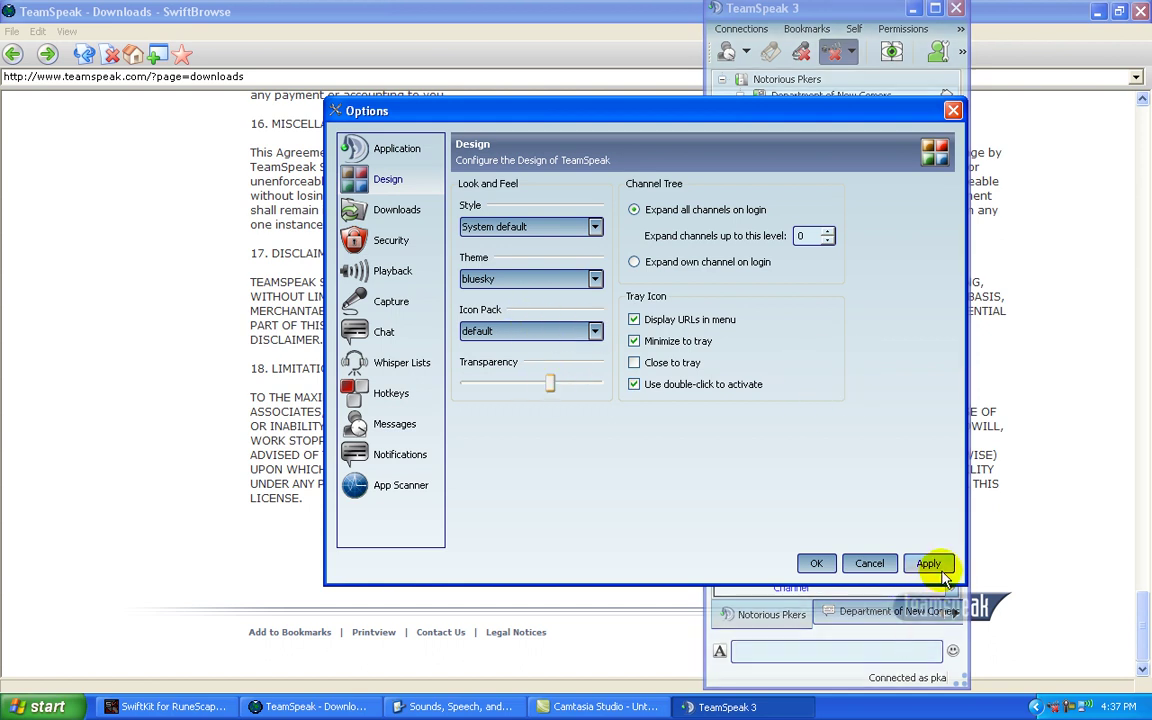
click(818, 565)
View the actions for the [THC] Targ Help Central channel link and maximize the TeamSpeak window
right_click(895, 613)
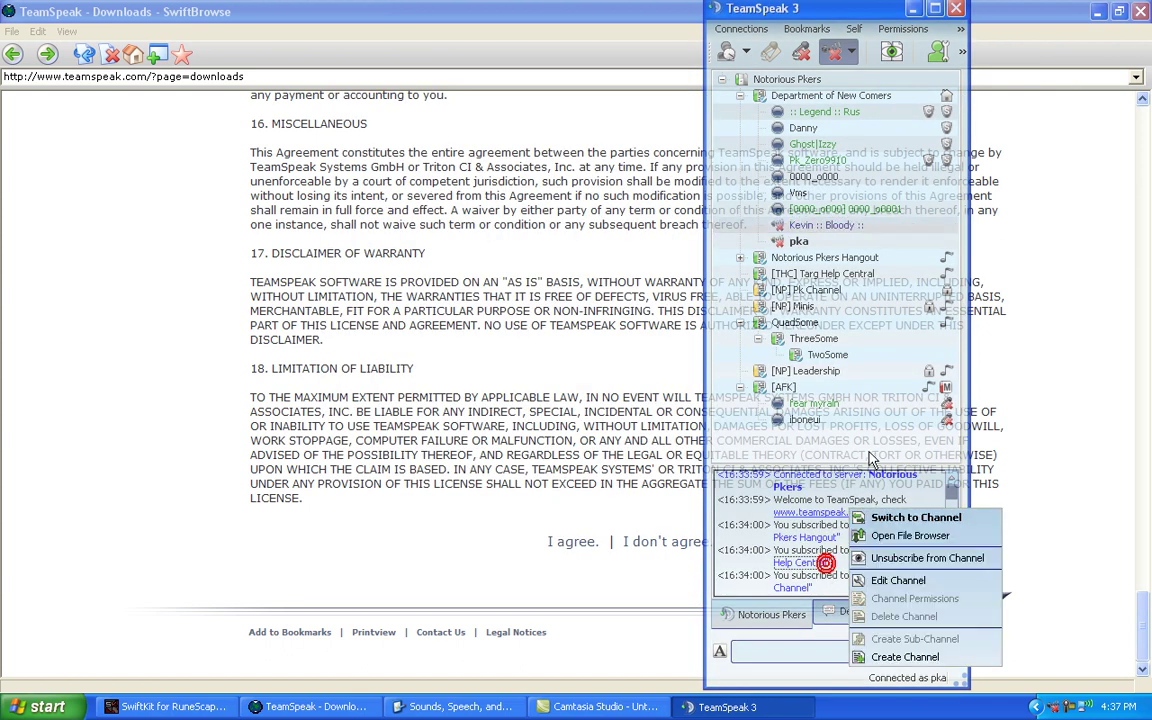
click(940, 13)
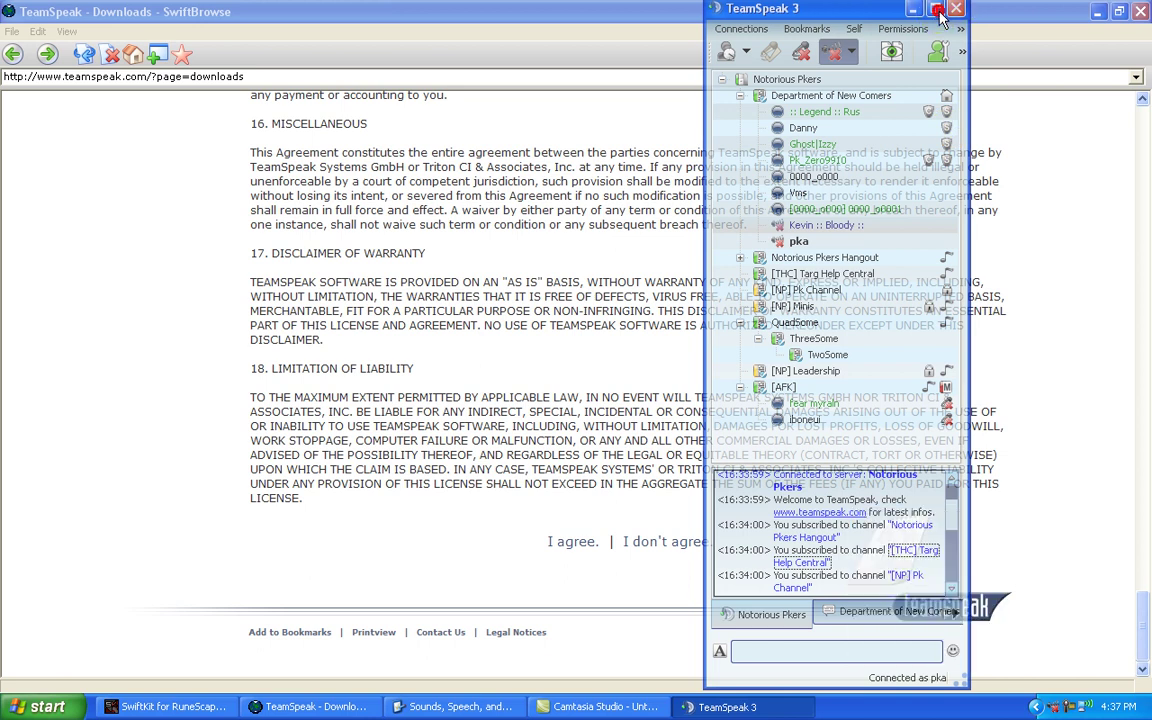
click(937, 13)
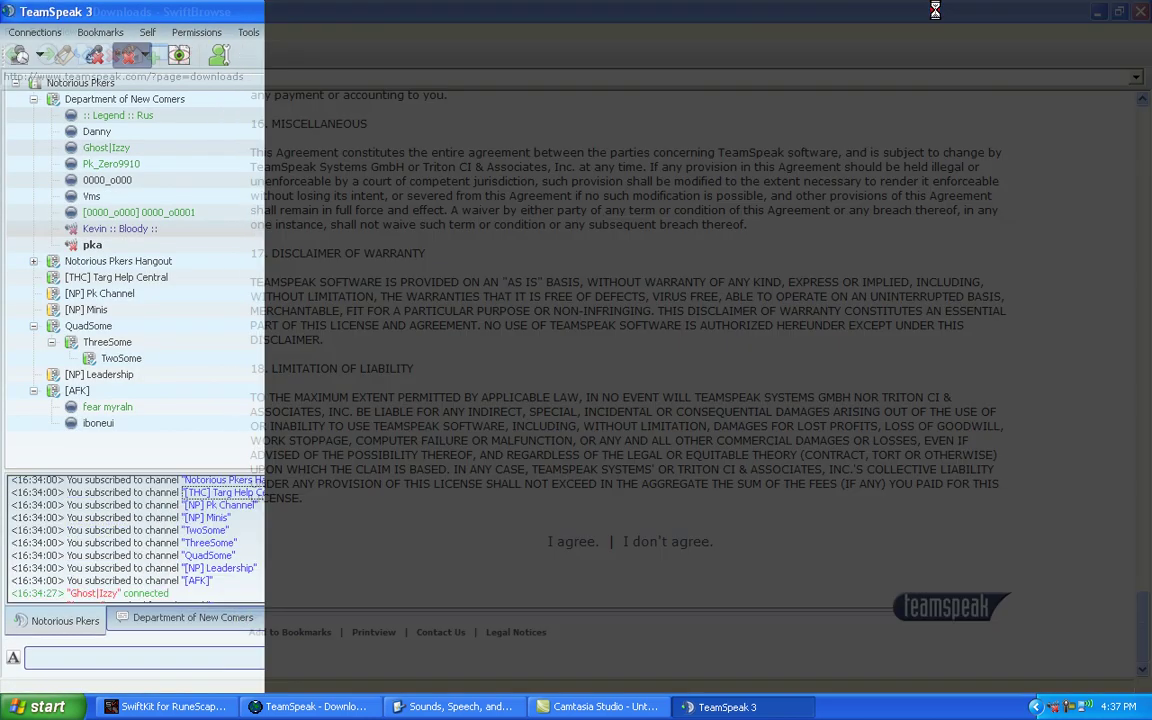
Open the Department of New Comers channel chat and send the message "penis"
click(175, 620)
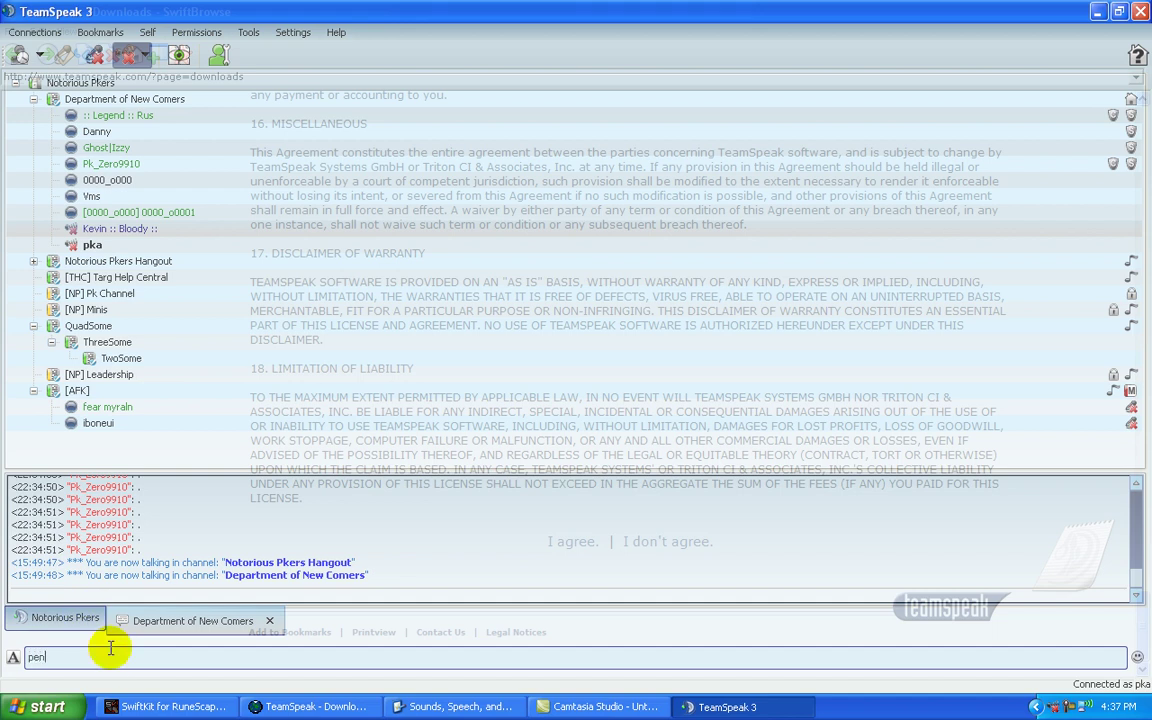
text(s)
key(Return)
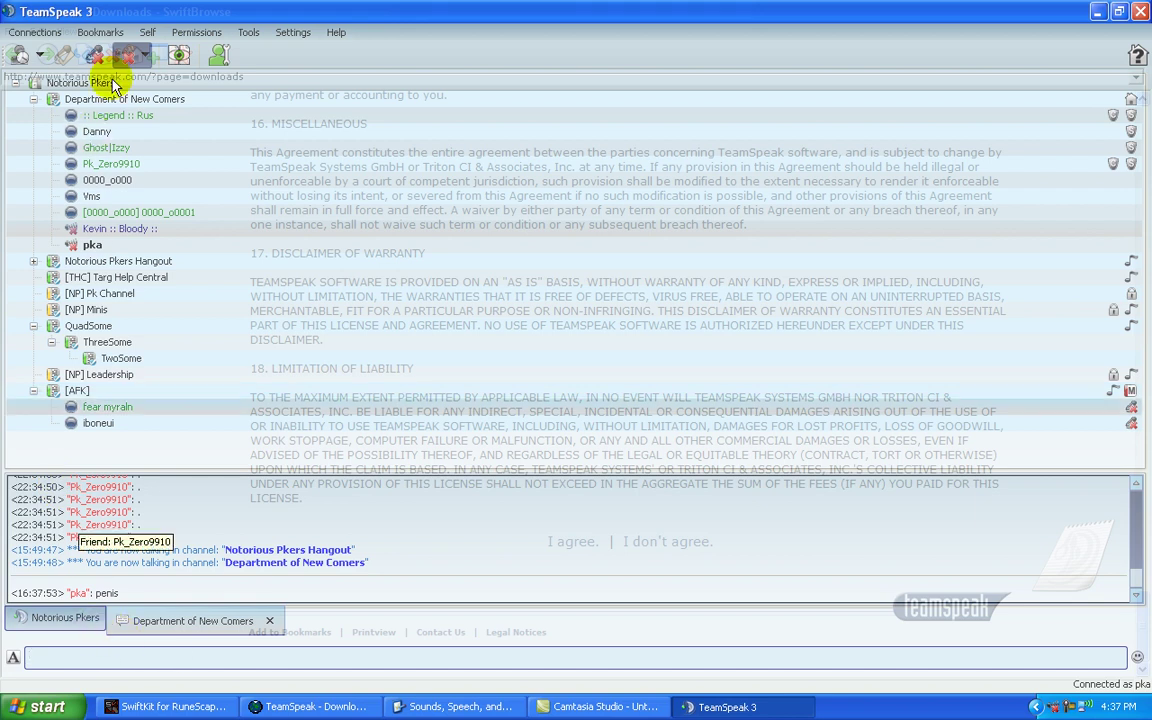
Switch to the Notorious Pkers Hangout channel and send "oebs'" in its chat
double_click(121, 261)
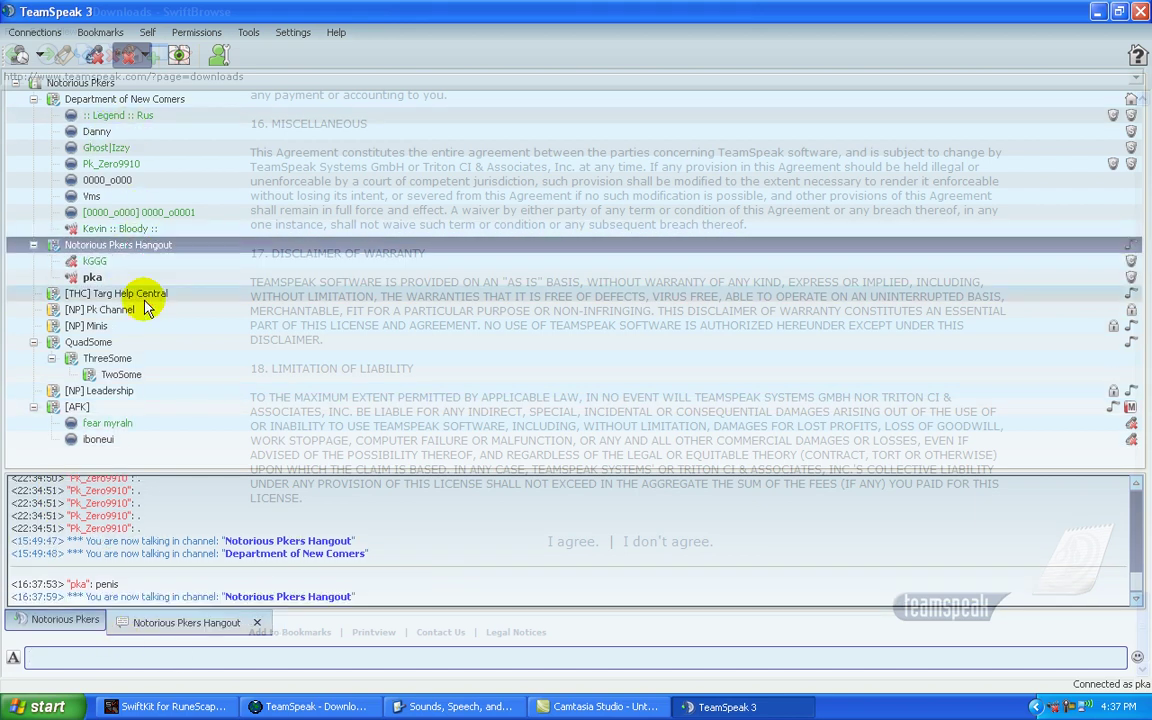
click(120, 655)
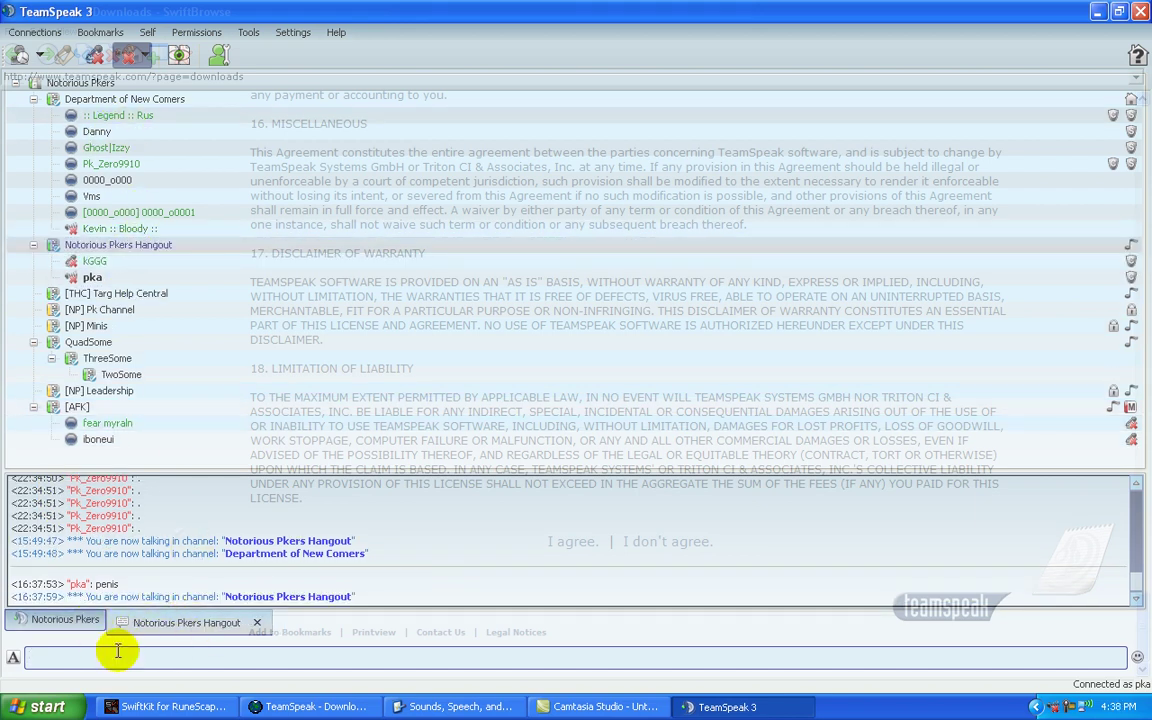
text(oebs)
key(Return)
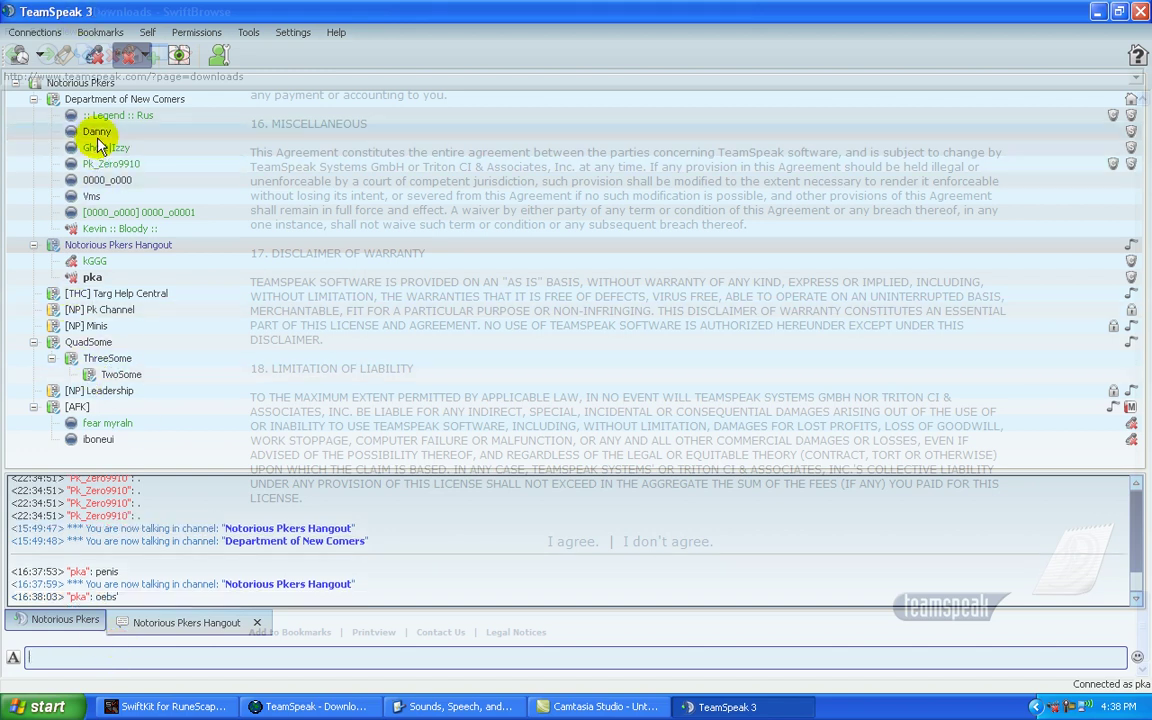
Move back to the Department of New Comers channel and view the available away-status options
double_click(127, 100)
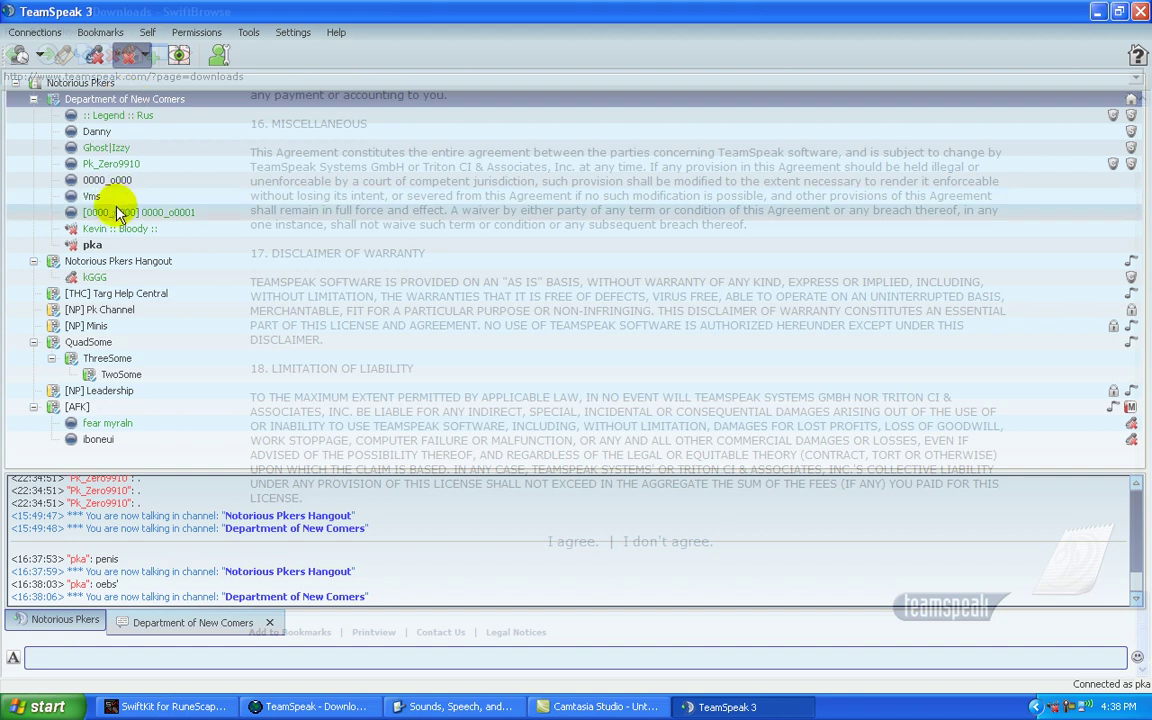
click(42, 58)
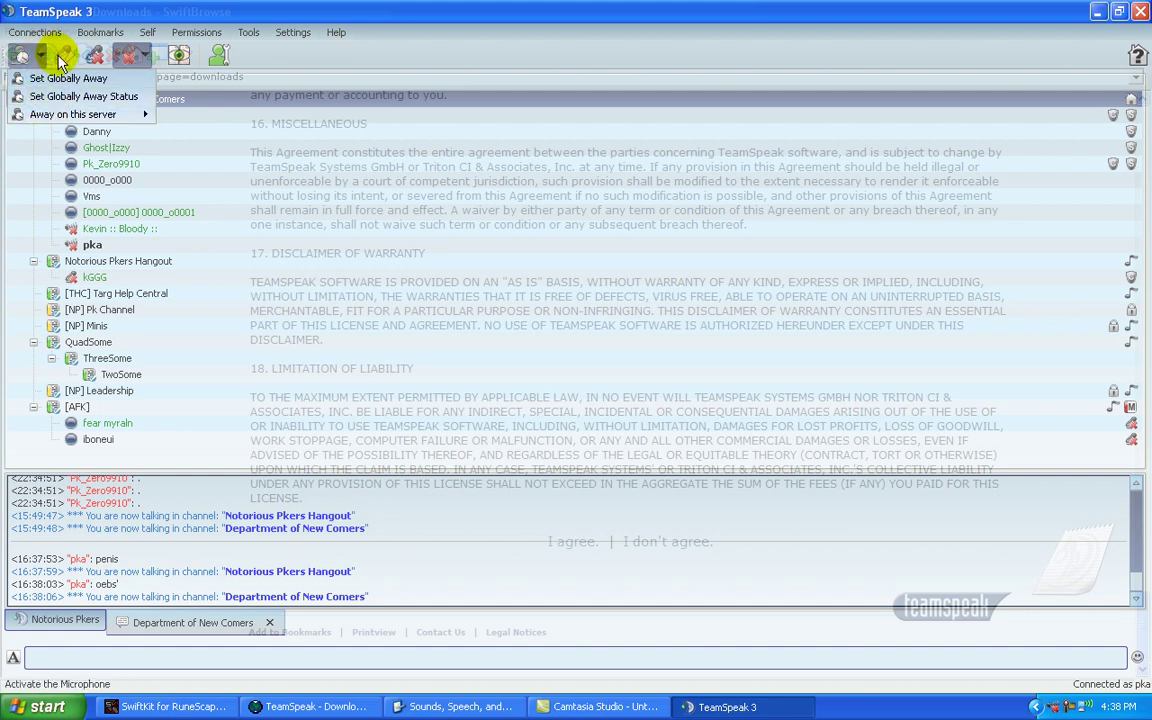
click(115, 12)
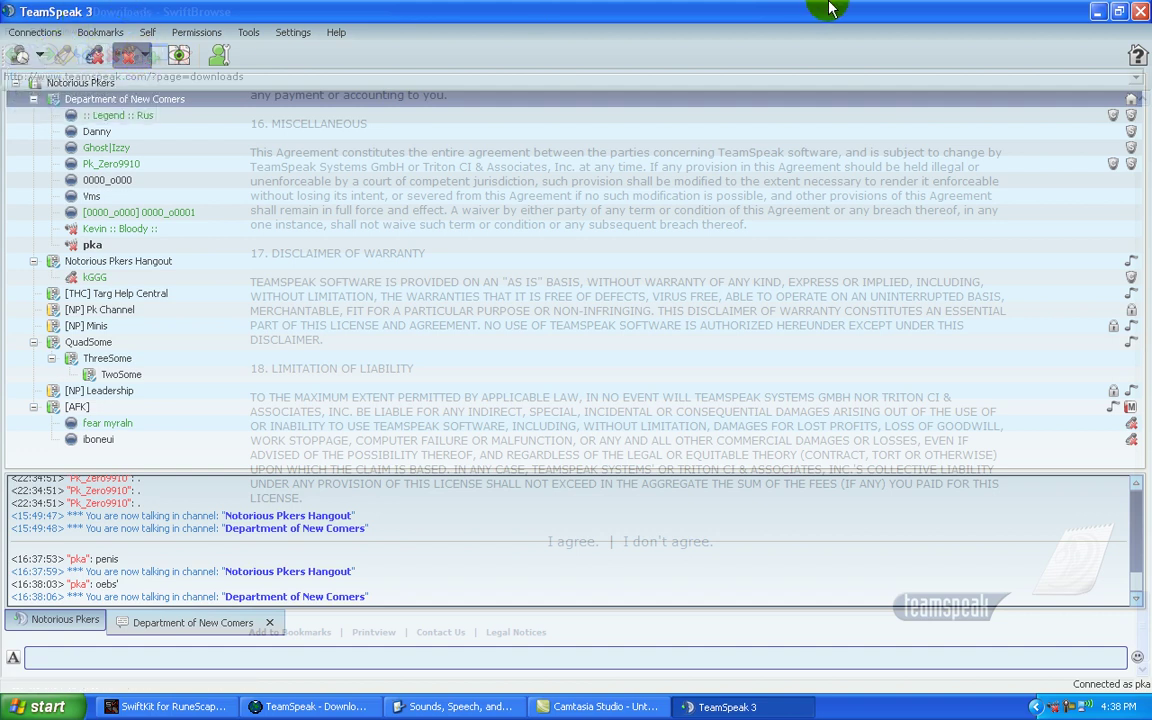
Restore the TeamSpeak window to its smaller size and look over the speaker and microphone mute controls
click(1118, 11)
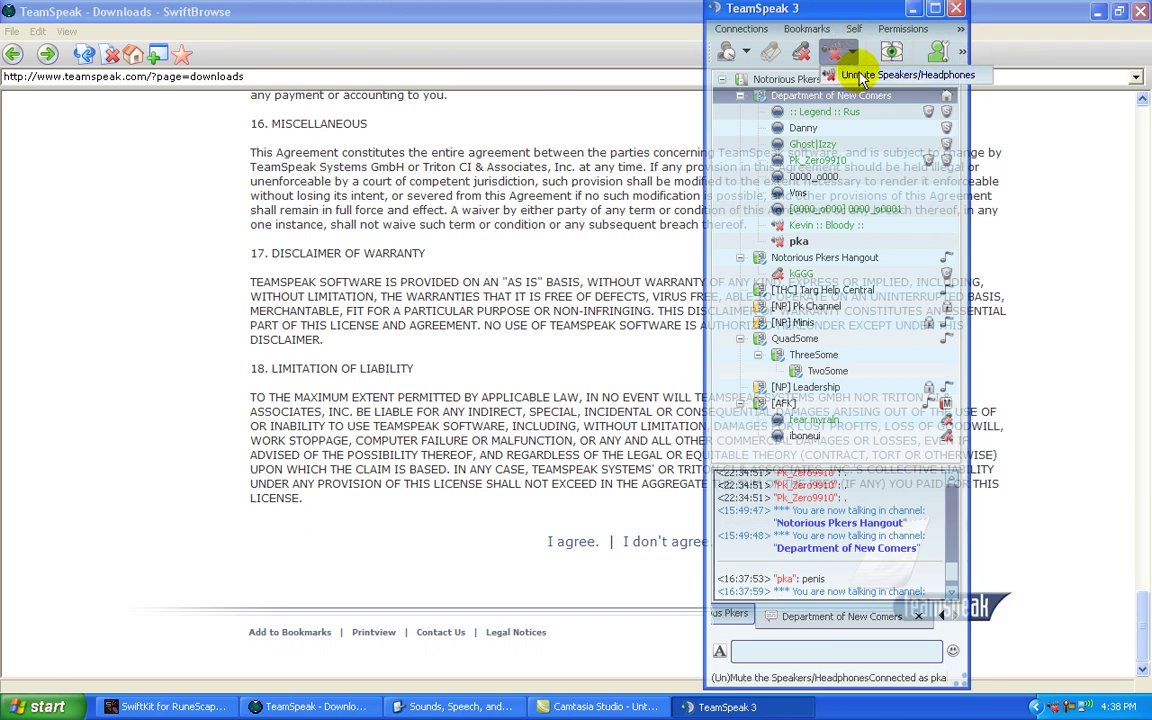
click(802, 58)
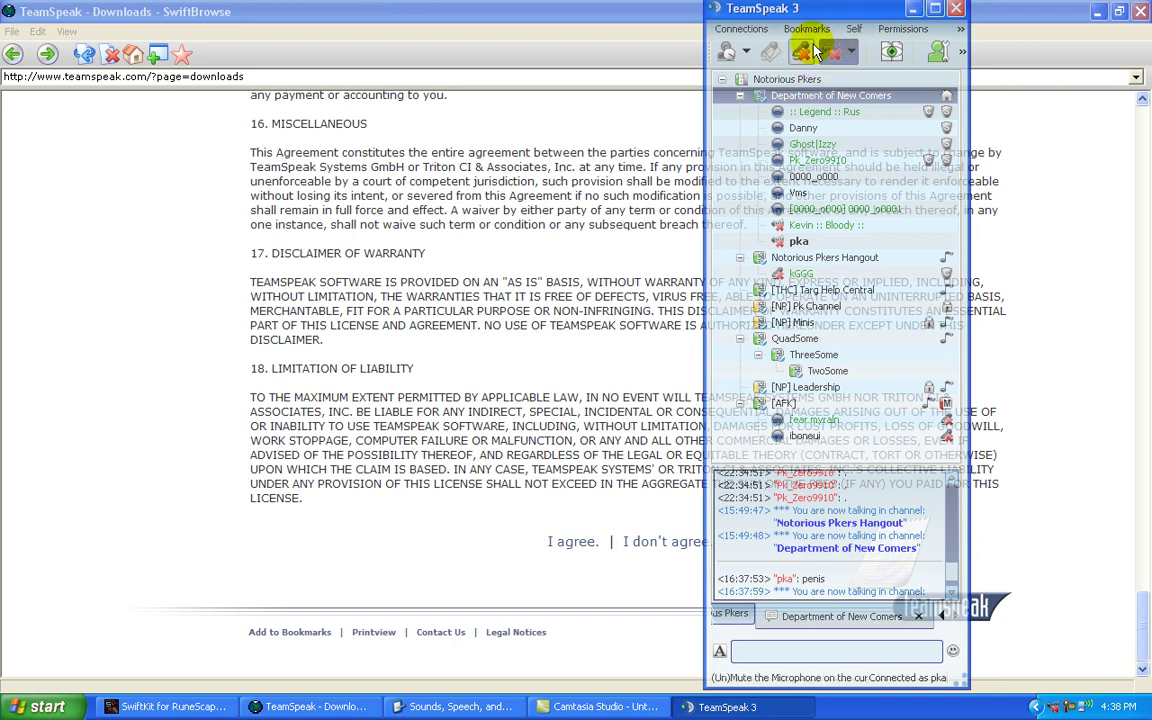
Bookmark the connected server with the label Notorious Pkers 2 and check the list of saved bookmarks
click(806, 28)
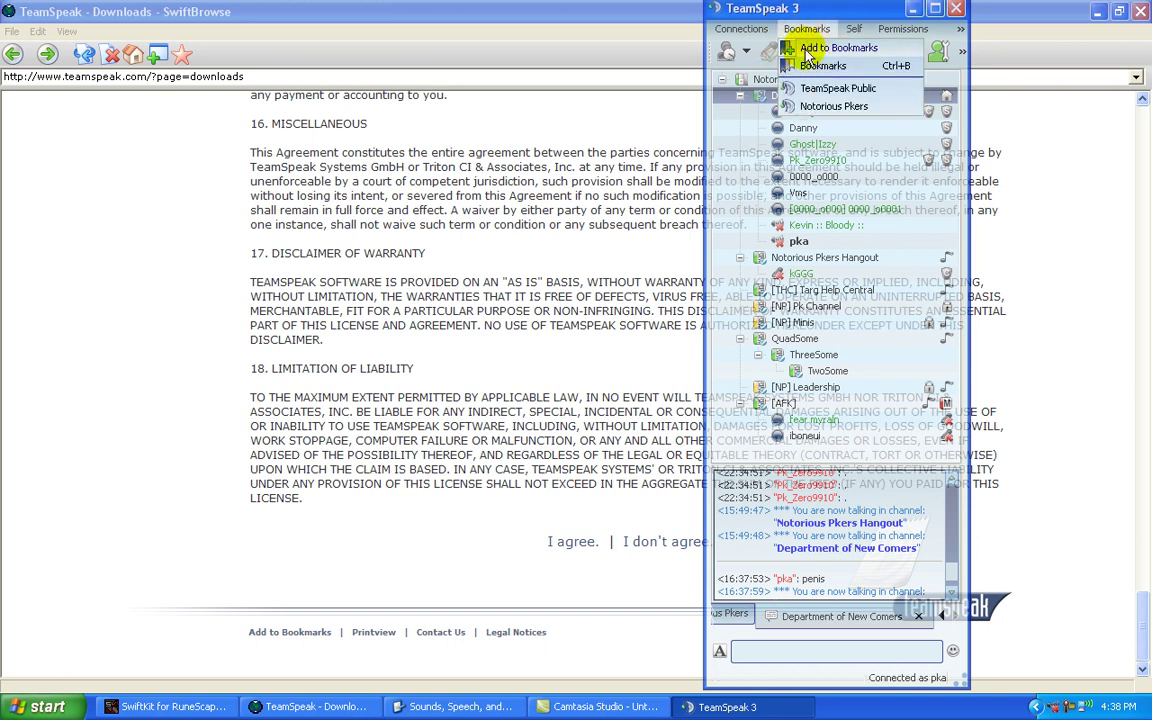
click(808, 50)
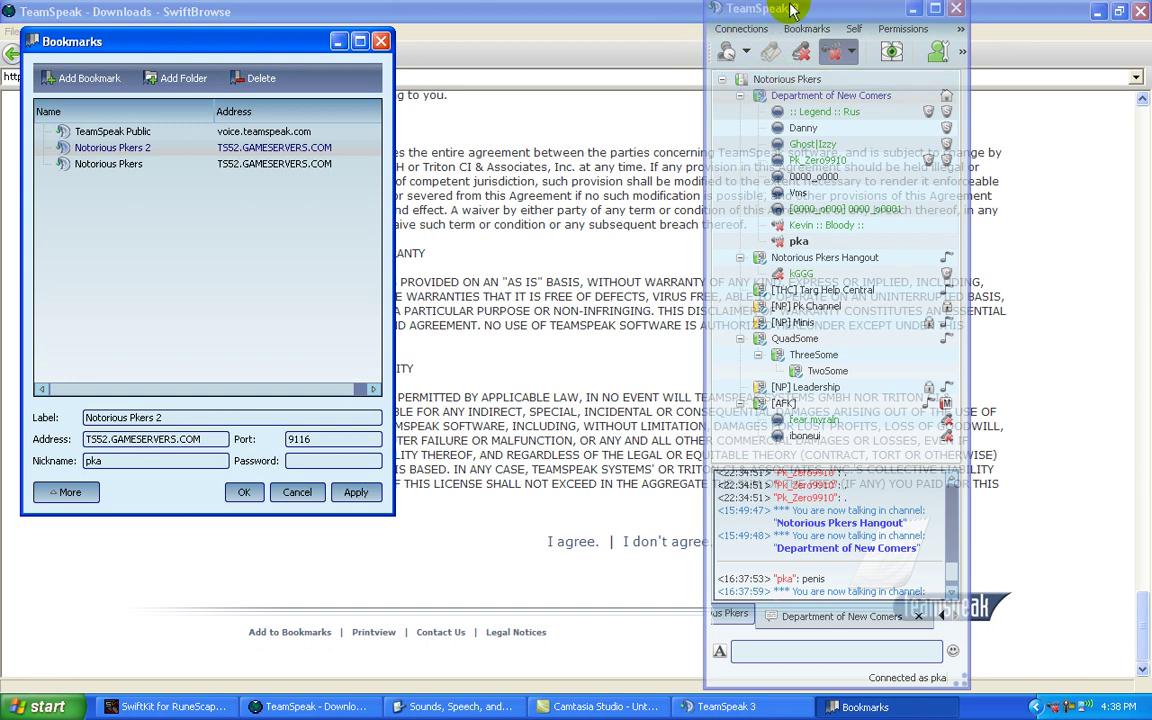
click(128, 417)
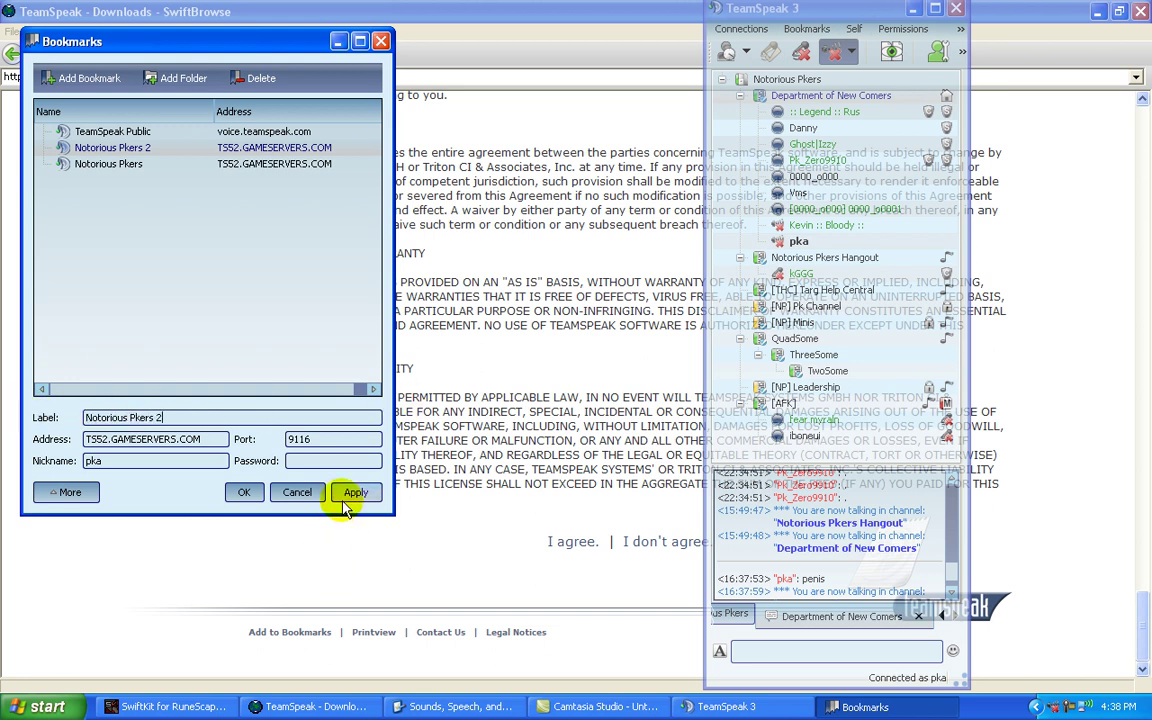
click(244, 492)
click(805, 32)
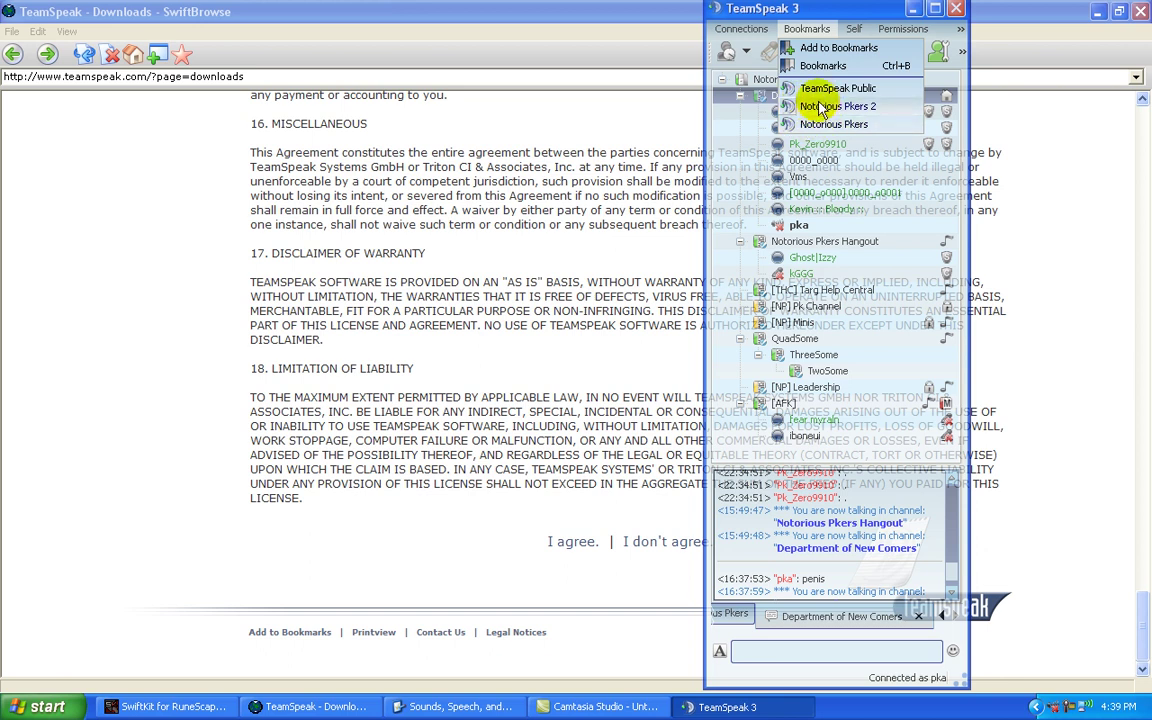
click(800, 28)
click(815, 28)
Look over the options for one's own profile, view the avatar image selection, and close it without choosing a file
click(853, 30)
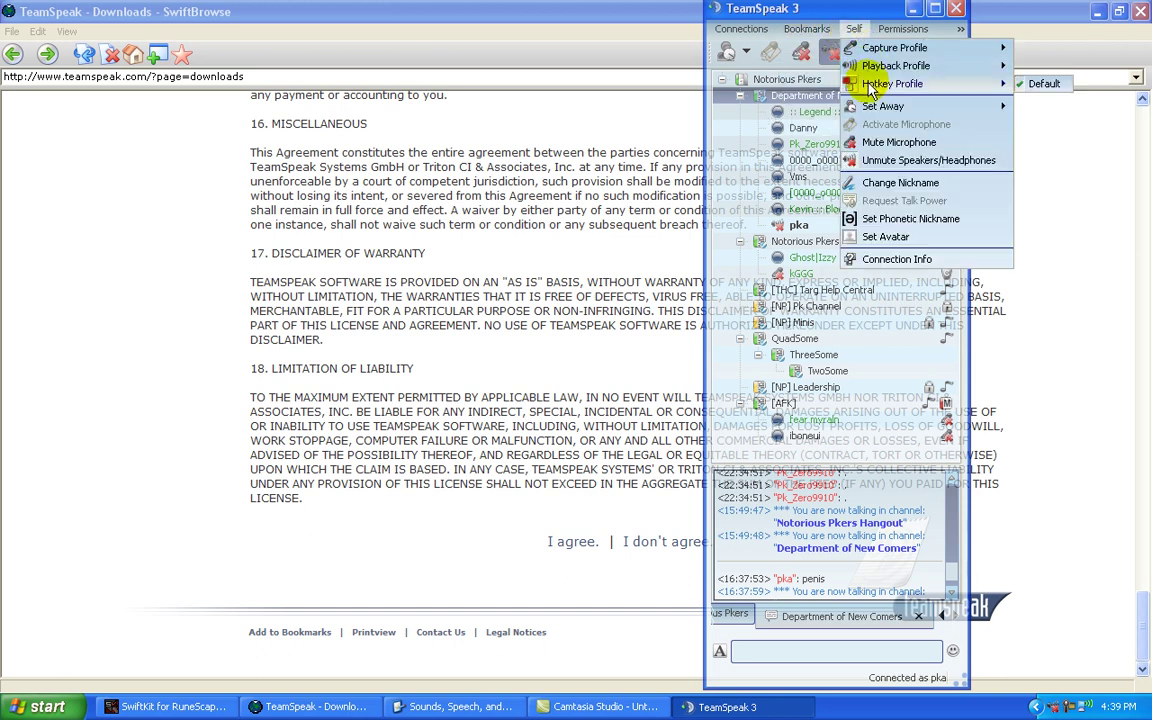
click(890, 240)
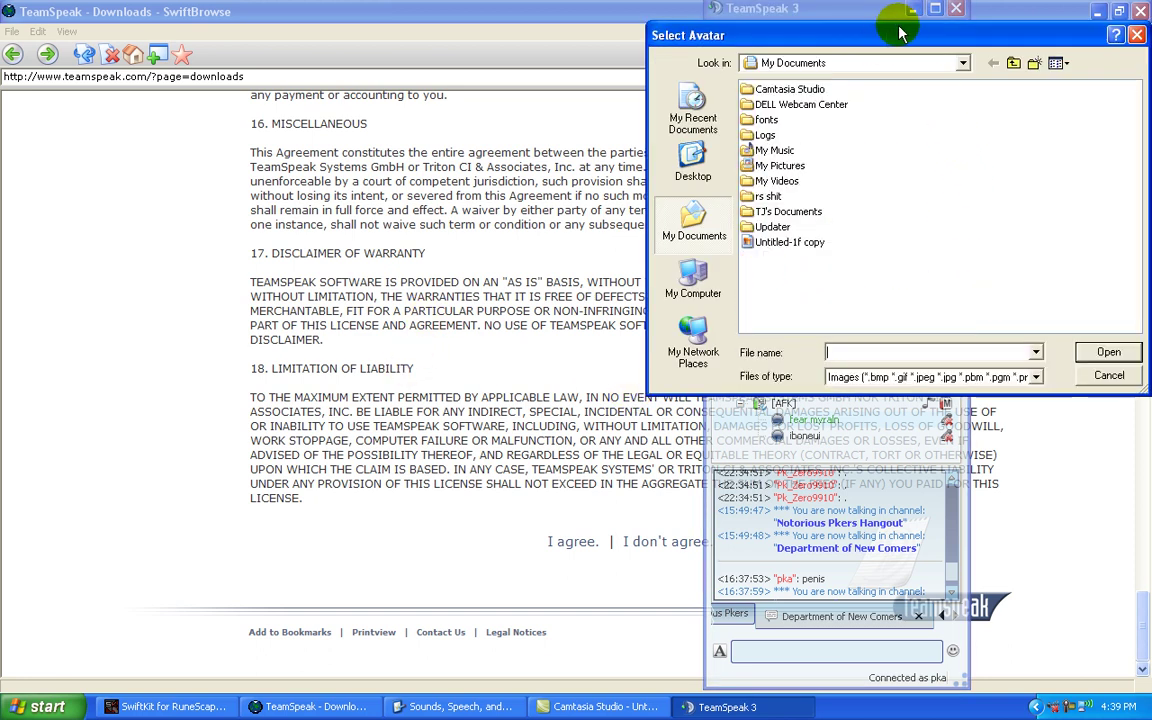
drag(896, 35, 859, 34)
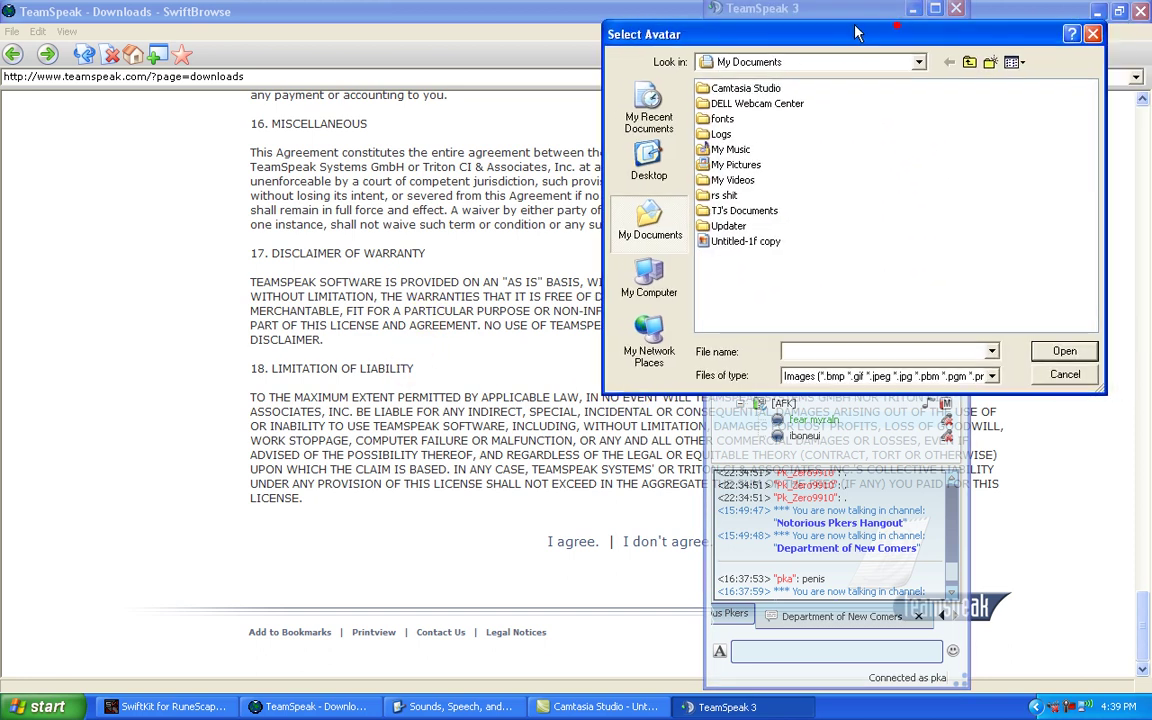
click(1094, 35)
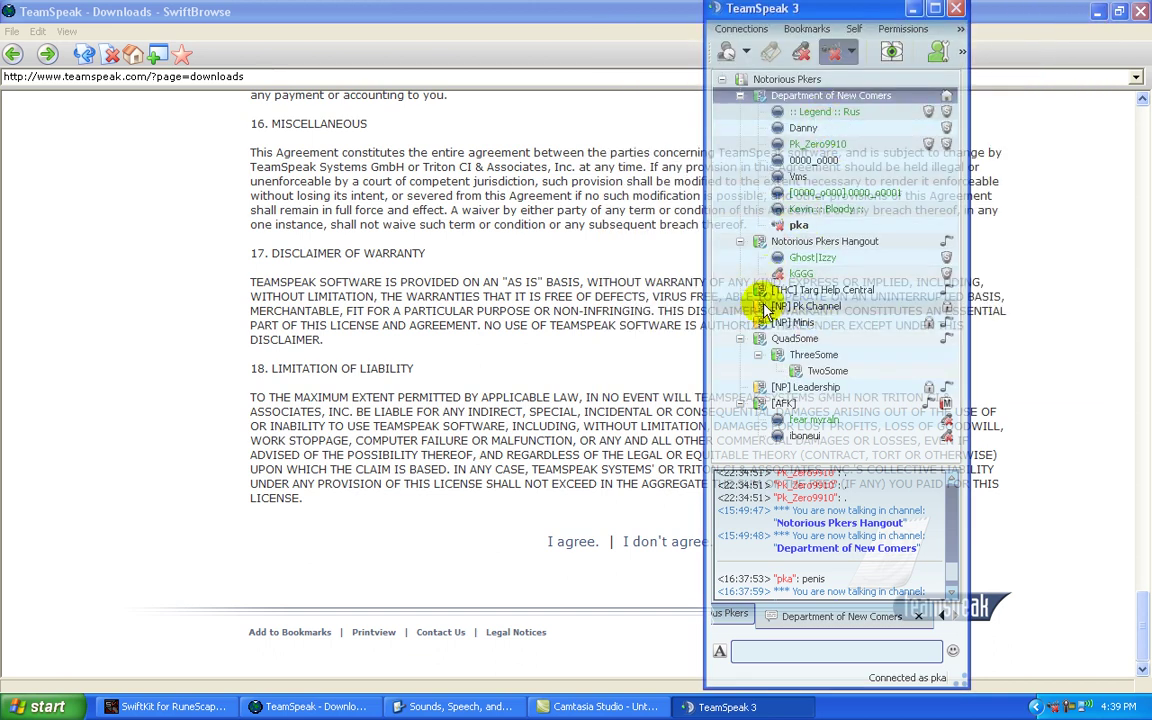